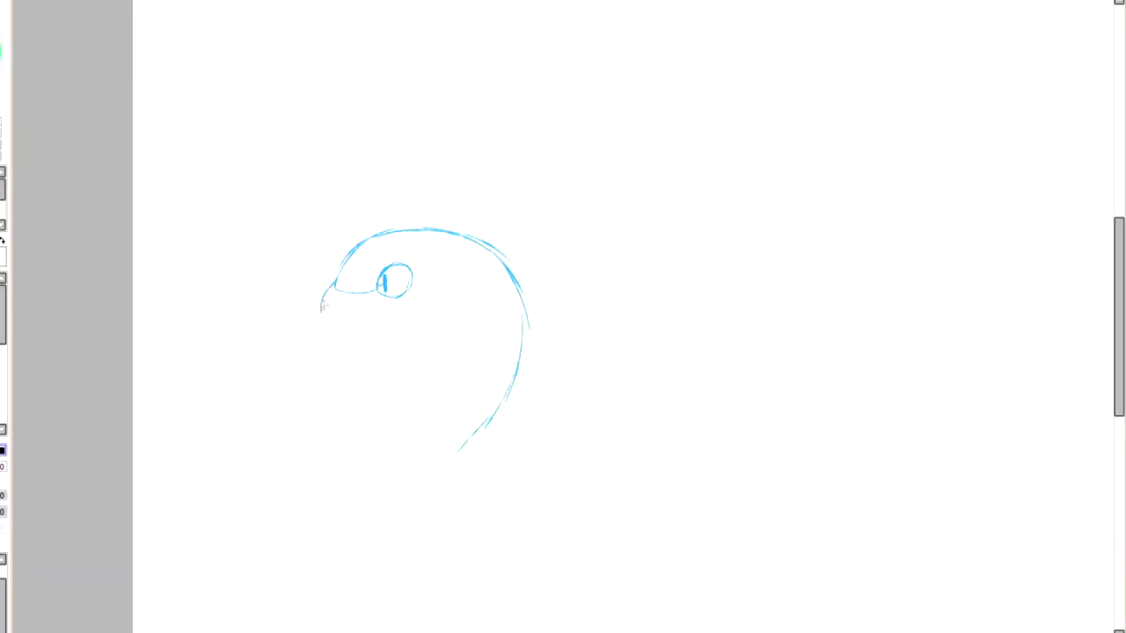
Step: Sketch Ekans's lower jaw, long neck, wavy body and curled tail, erasing stray hatching
mouse_move(352, 329)
left_mouse_down()
mouse_move(420, 327)
mouse_move(444, 361)
mouse_move(361, 514)
left_mouse_up()
mouse_move(455, 538)
left_mouse_down()
mouse_move(567, 435)
mouse_move(716, 516)
mouse_move(758, 414)
left_mouse_up()
mouse_move(459, 457)
left_mouse_down()
mouse_move(498, 415)
mouse_move(679, 407)
mouse_move(717, 457)
mouse_move(736, 399)
mouse_move(714, 370)
left_mouse_up()
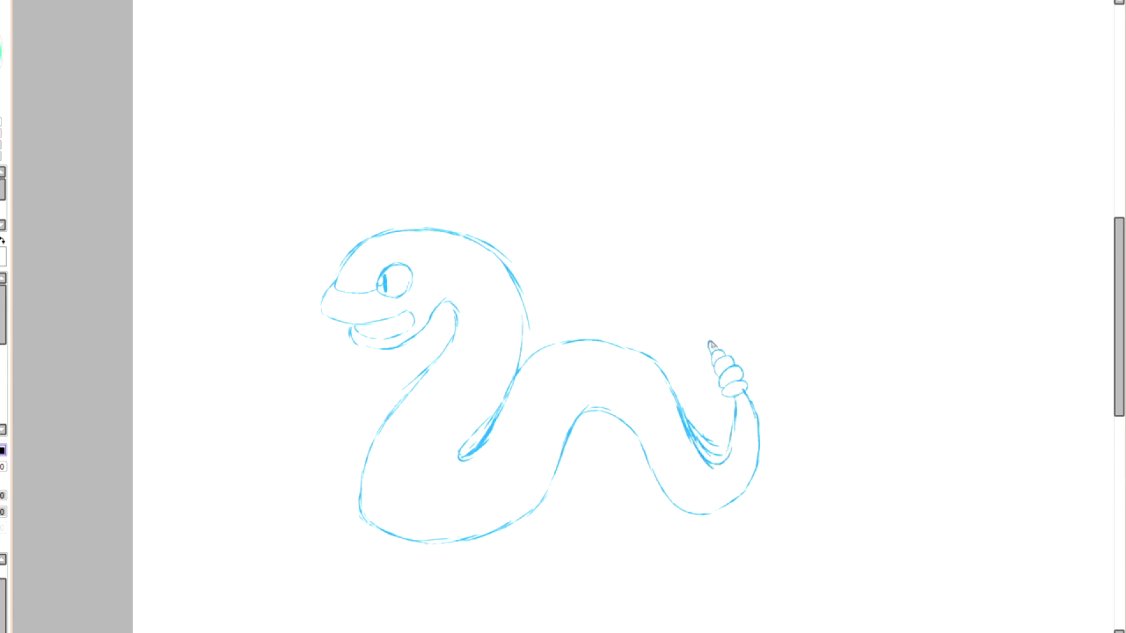
left_click_drag(748, 441, 732, 502)
left_click_drag(730, 410, 717, 464)
left_click_drag(686, 403, 717, 461)
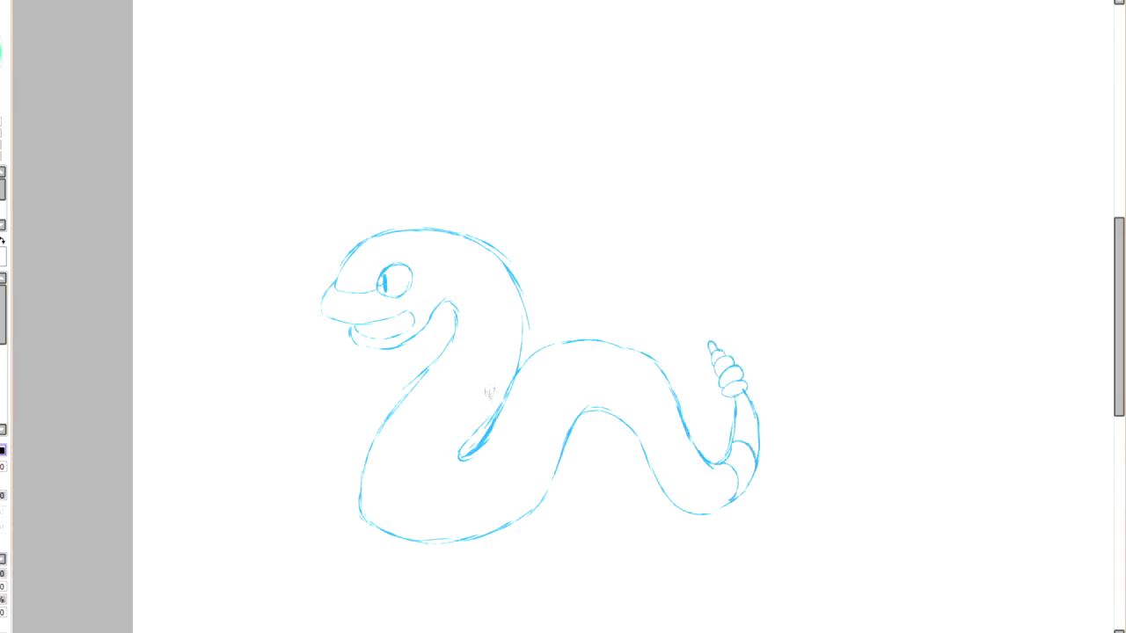
Step: Add the back-of-head outline, collar line and inner body contours, then shift the view left
left_click_drag(487, 251, 444, 303)
mouse_move(458, 341)
left_mouse_down()
mouse_move(525, 316)
mouse_move(417, 479)
mouse_move(678, 473)
mouse_move(740, 498)
left_mouse_up()
left_click_drag(758, 457, 754, 418)
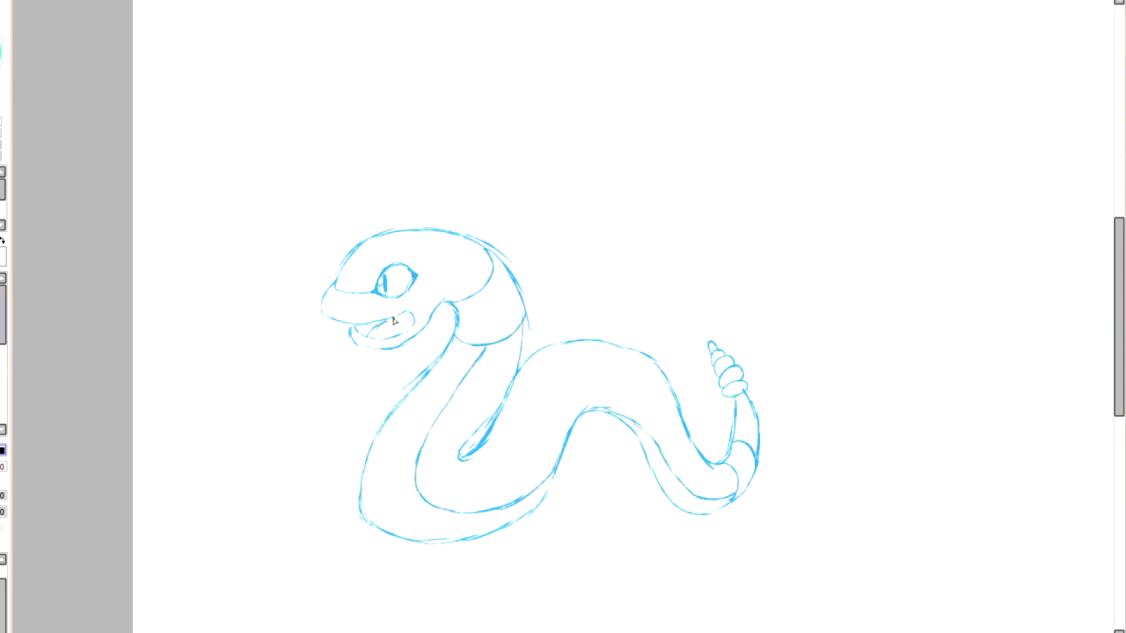
left_click_drag(367, 358, 81, 404)
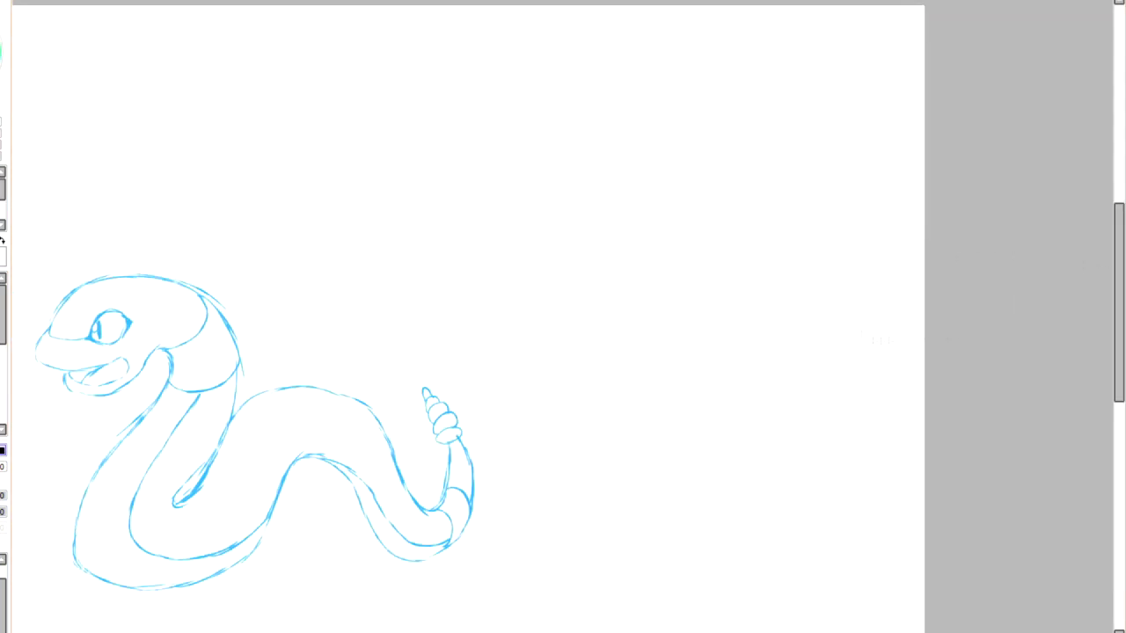
Step: Rough out Arbok's head, back curve, body sides and coiled tail curves on the right
mouse_move(596, 202)
left_mouse_down()
mouse_move(628, 105)
mouse_move(854, 246)
mouse_move(727, 519)
left_mouse_up()
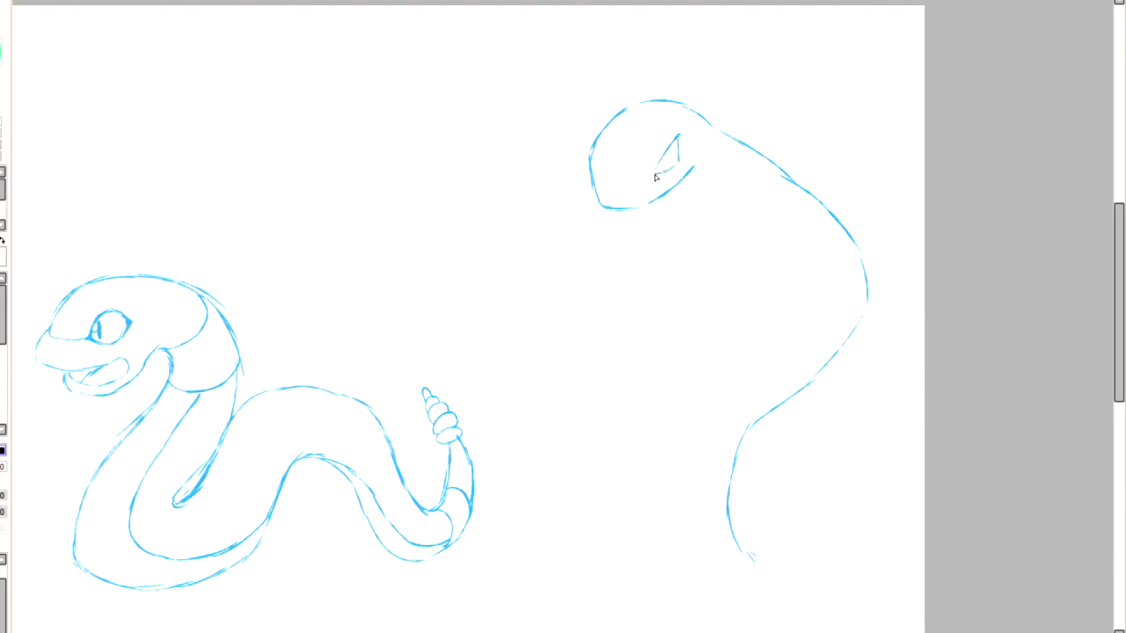
mouse_move(589, 154)
left_mouse_down()
mouse_move(528, 392)
mouse_move(695, 619)
mouse_move(789, 607)
left_mouse_up()
left_click_drag(730, 484, 790, 563)
left_click_drag(822, 470, 774, 616)
mouse_move(597, 455)
left_mouse_down()
mouse_move(497, 563)
mouse_move(508, 605)
left_mouse_up()
scroll(467, 351, "down", 3)
left_click_drag(567, 541, 616, 528)
left_click_drag(620, 433, 620, 501)
left_click_drag(728, 405, 791, 429)
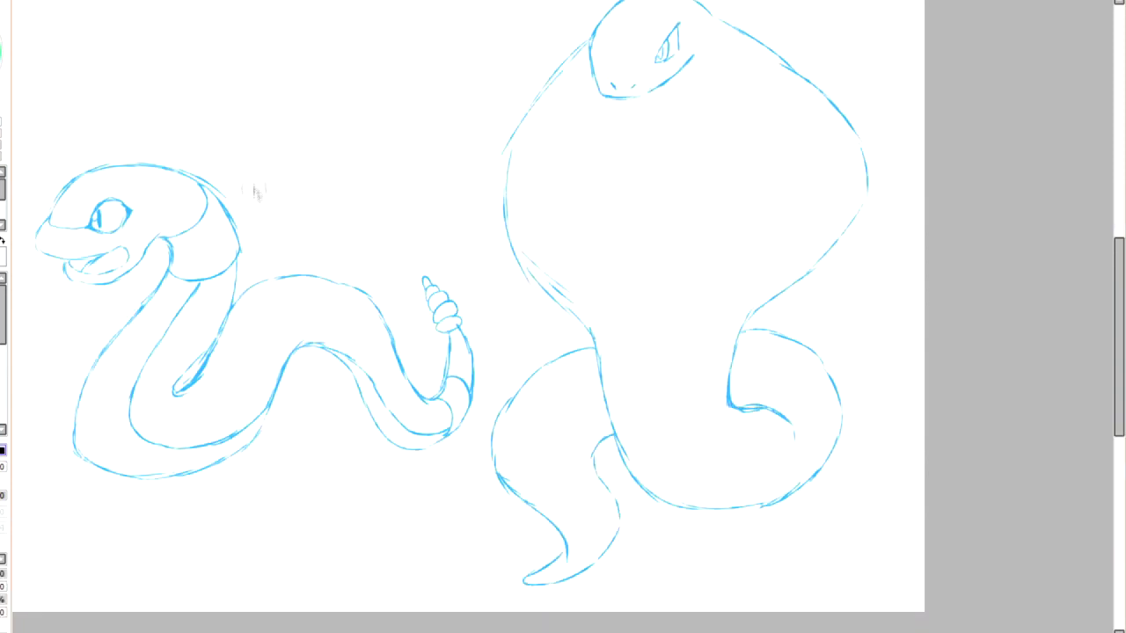
Step: Sketch Arbok's mouth, forked tongue, teardrop hood markings with inner teardrops, ovals and star pattern
mouse_move(607, 97)
left_mouse_down()
mouse_move(637, 106)
mouse_move(683, 89)
left_mouse_up()
mouse_move(619, 101)
left_mouse_down()
mouse_move(602, 144)
mouse_move(627, 148)
left_mouse_up()
left_click_drag(623, 97, 626, 145)
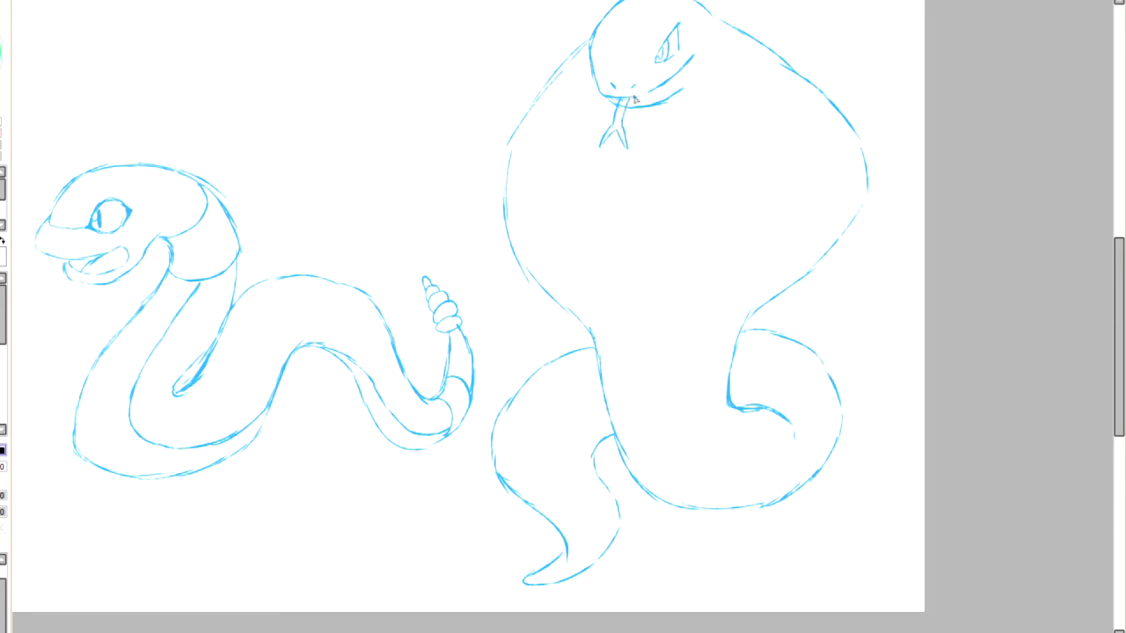
mouse_move(818, 118)
left_mouse_down()
mouse_move(695, 167)
mouse_move(818, 117)
left_mouse_up()
mouse_move(530, 140)
left_mouse_down()
mouse_move(635, 199)
mouse_move(524, 150)
left_mouse_up()
left_click_drag(535, 161, 623, 211)
left_click_drag(802, 137, 707, 220)
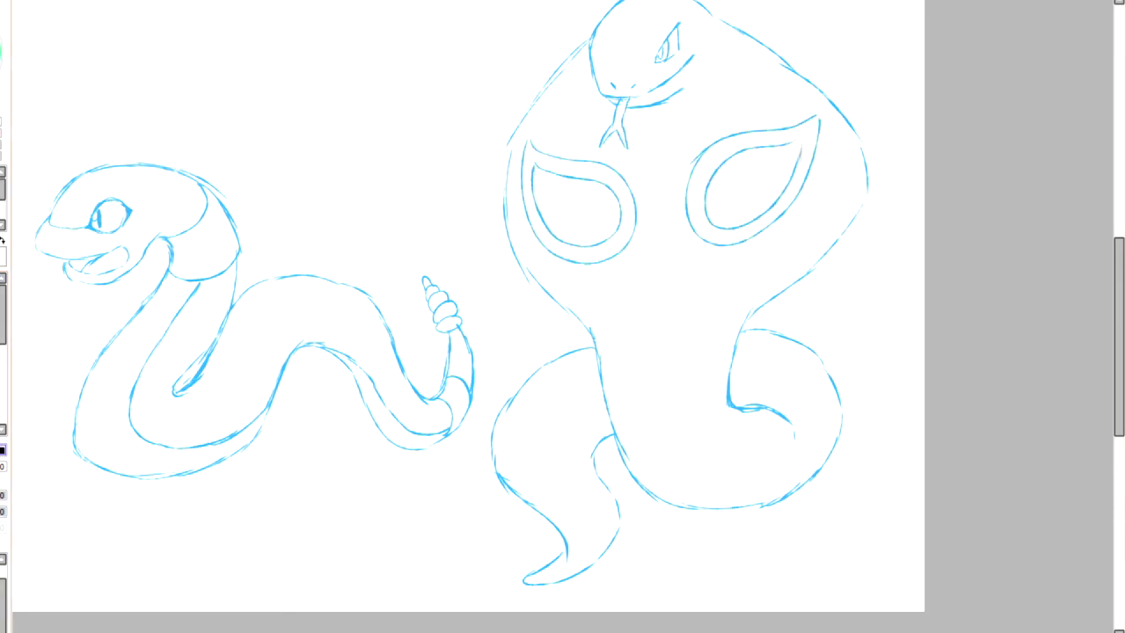
mouse_move(764, 163)
left_mouse_down()
mouse_move(725, 216)
mouse_move(764, 165)
left_mouse_up()
mouse_move(559, 190)
left_mouse_down()
mouse_move(601, 214)
mouse_move(564, 201)
left_mouse_up()
left_click_drag(651, 234, 648, 248)
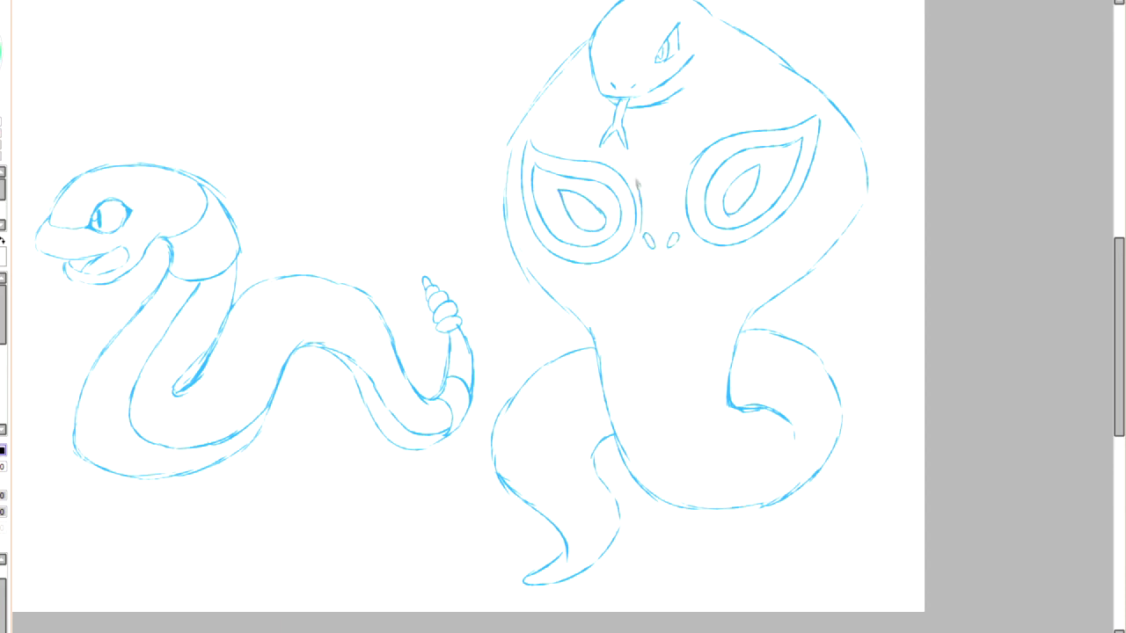
mouse_move(616, 154)
left_mouse_down()
mouse_move(700, 141)
mouse_move(762, 255)
mouse_move(665, 327)
mouse_move(642, 230)
left_mouse_up()
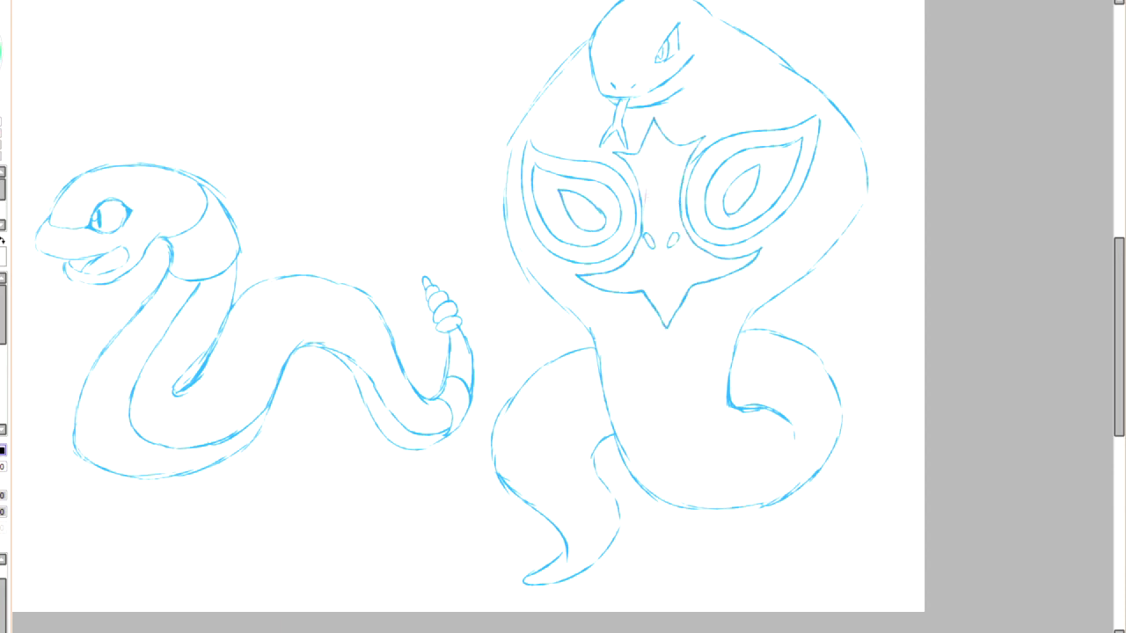
Step: Add Arbok's belly line, inner coil curves and tail-tip curve
mouse_move(607, 407)
left_mouse_down()
mouse_move(730, 394)
mouse_move(793, 492)
left_mouse_up()
mouse_move(746, 407)
left_mouse_down()
mouse_move(751, 375)
mouse_move(801, 383)
left_mouse_up()
left_click_drag(517, 413, 602, 445)
left_click_drag(556, 521, 617, 541)
scroll(468, 317, "up", 1)
mouse_move(684, 104)
left_mouse_down()
mouse_move(822, 239)
mouse_move(550, 301)
mouse_move(591, 111)
left_mouse_up()
scroll(528, 317, "left", 2)
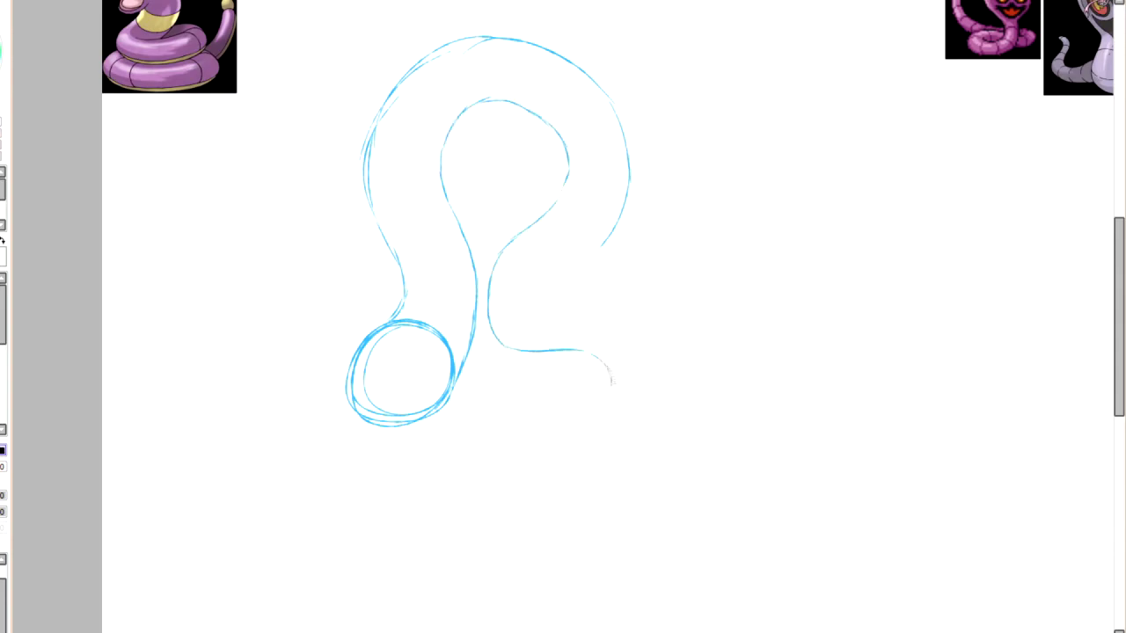
Step: Sketch the coil's right arc, undo the accidental blob, and redraw the inner loop and tail
mouse_move(622, 136)
left_mouse_down()
mouse_move(526, 283)
mouse_move(615, 361)
mouse_move(602, 354)
left_mouse_up()
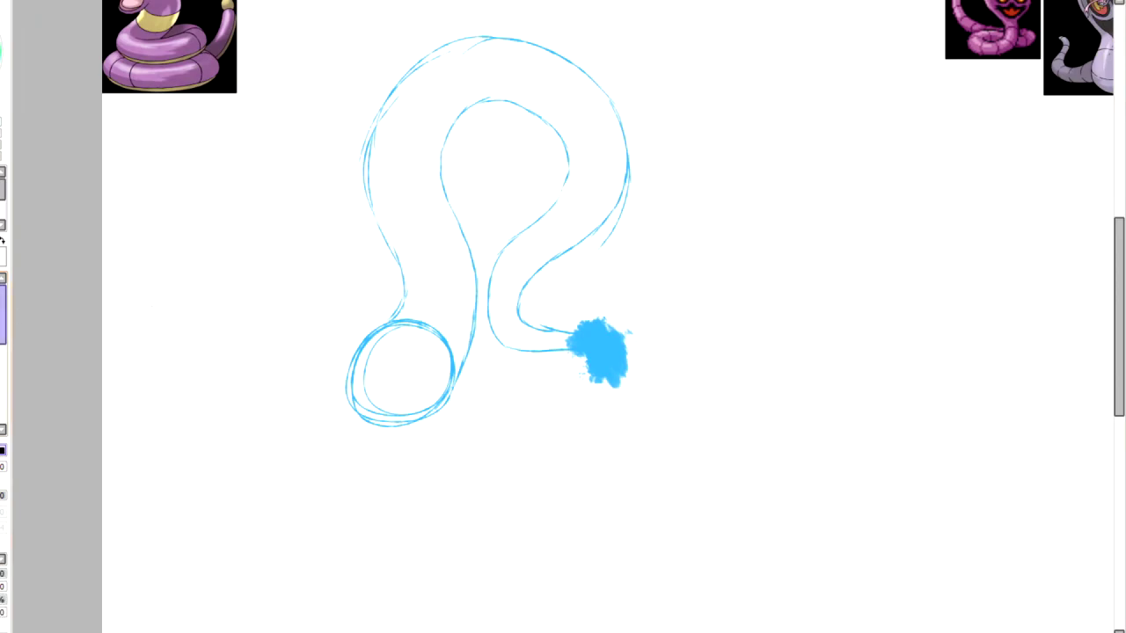
key("ctrl+z")
key("ctrl+z")
key("ctrl+z")
mouse_move(569, 147)
left_mouse_down()
mouse_move(535, 242)
mouse_move(539, 171)
left_mouse_up()
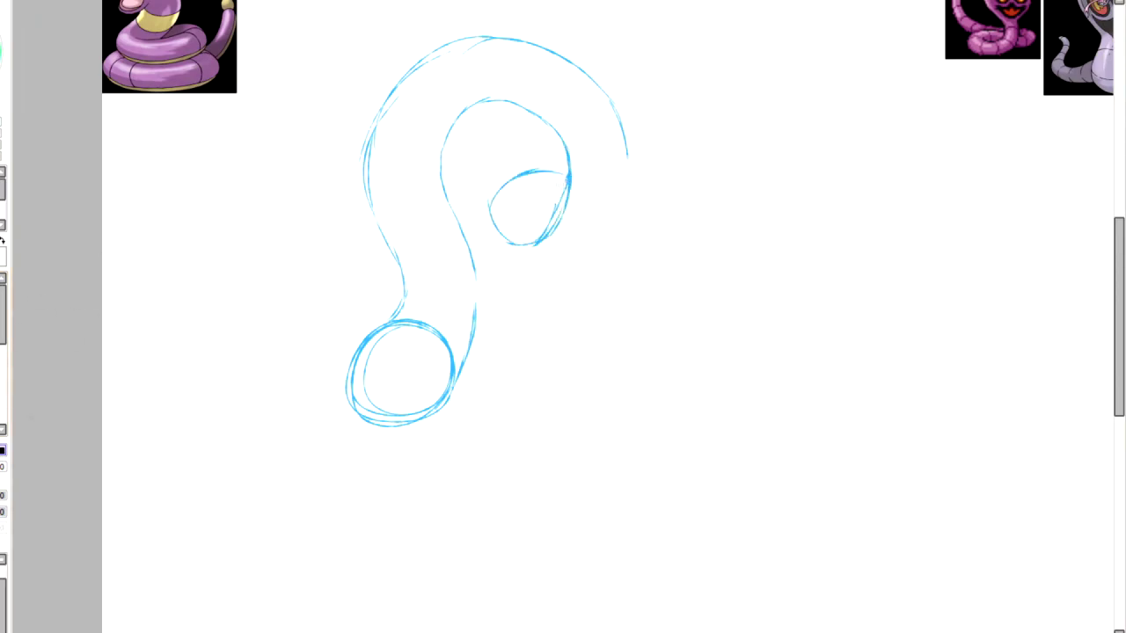
mouse_move(627, 155)
left_mouse_down()
mouse_move(603, 245)
mouse_move(489, 267)
mouse_move(515, 160)
mouse_move(512, 230)
mouse_move(519, 183)
mouse_move(571, 167)
left_mouse_up()
mouse_move(613, 227)
left_mouse_down()
mouse_move(624, 271)
mouse_move(660, 318)
left_mouse_up()
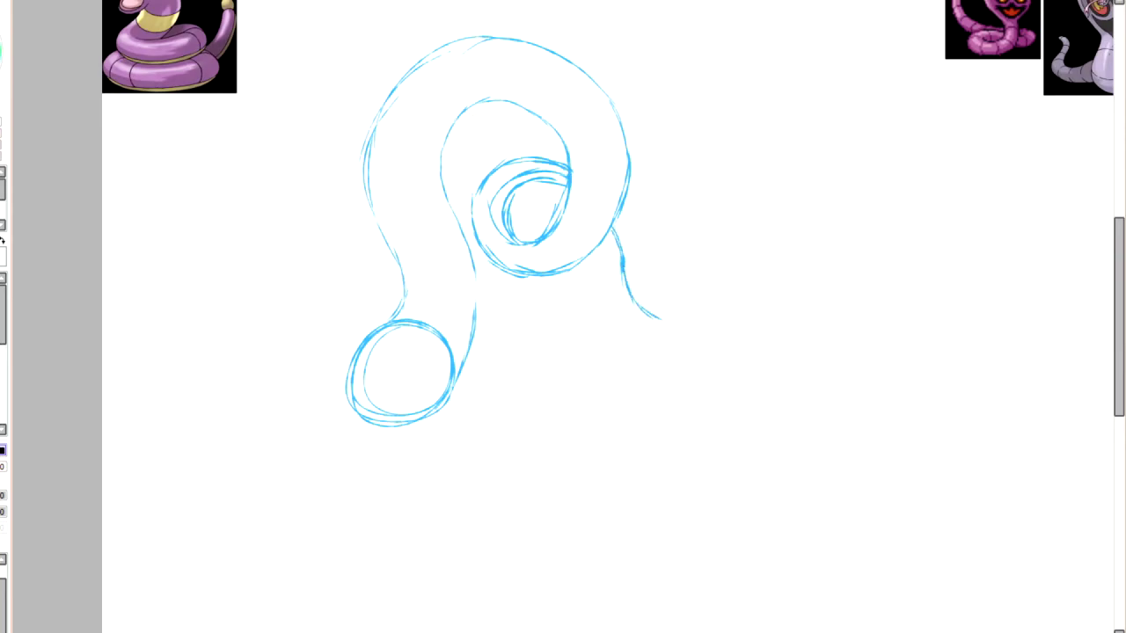
mouse_move(505, 105)
left_mouse_down()
mouse_move(567, 216)
mouse_move(510, 198)
mouse_move(569, 185)
left_mouse_up()
Step: Erase part of the coil's right edge, redraw it as a smooth arc, and darken the tail
key("e")
mouse_move(572, 132)
left_mouse_down()
mouse_move(563, 235)
mouse_move(515, 180)
mouse_move(563, 185)
mouse_move(614, 211)
mouse_move(624, 155)
mouse_move(486, 250)
mouse_move(493, 167)
left_mouse_up()
left_click_drag(615, 207, 632, 257)
scroll(625, 277, "up", 2)
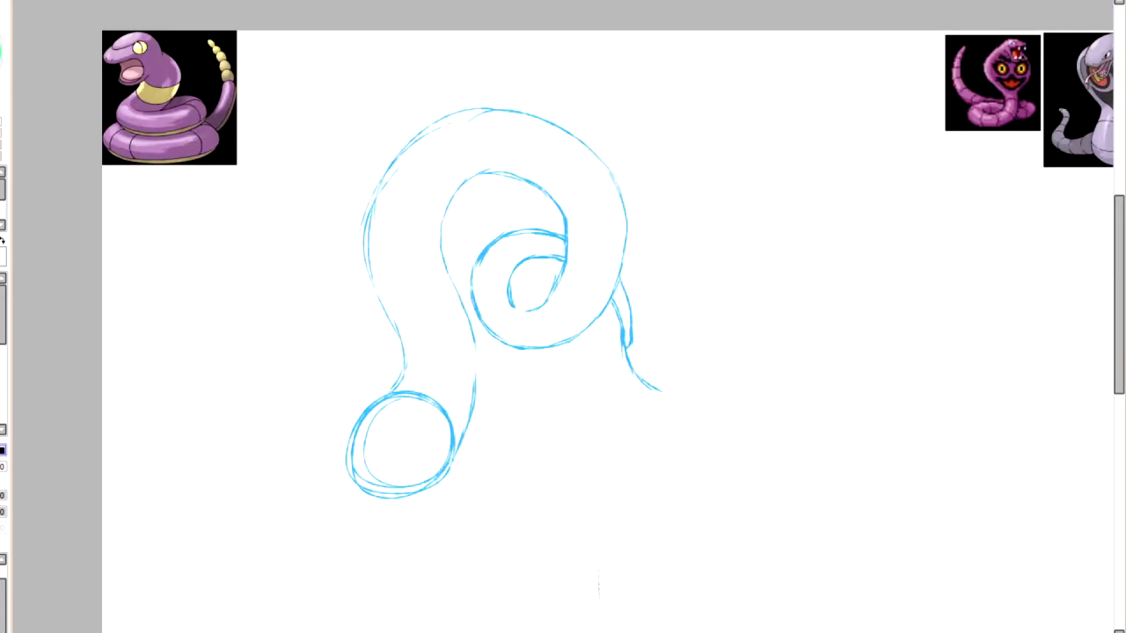
scroll(624, 277, "right", 2)
left_click_drag(551, 281, 576, 387)
Step: Clean up the tail by alternating eraser and pencil, then close the eye into an oval
key("e")
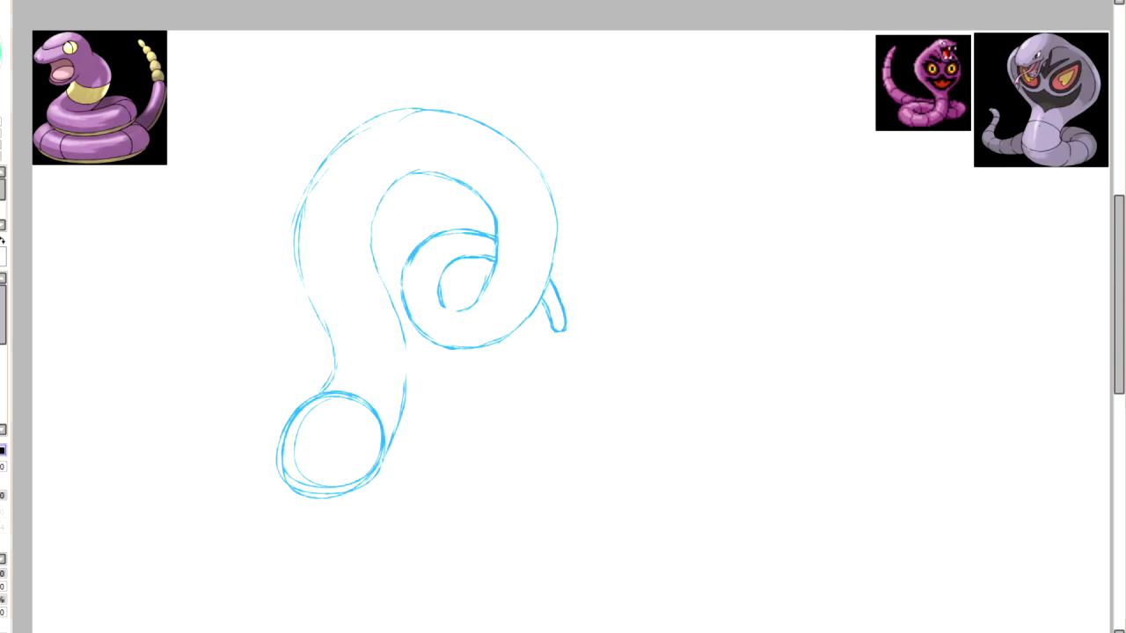
key("n")
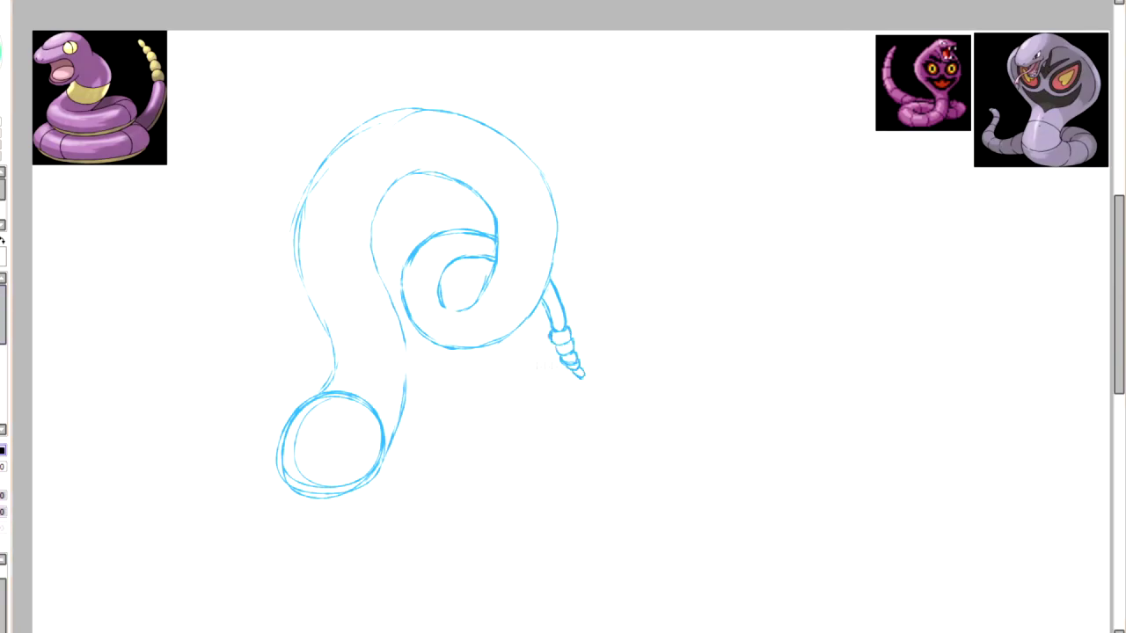
key("e")
key("n")
mouse_move(335, 456)
left_mouse_down()
mouse_move(334, 466)
mouse_move(308, 400)
mouse_move(332, 466)
left_mouse_up()
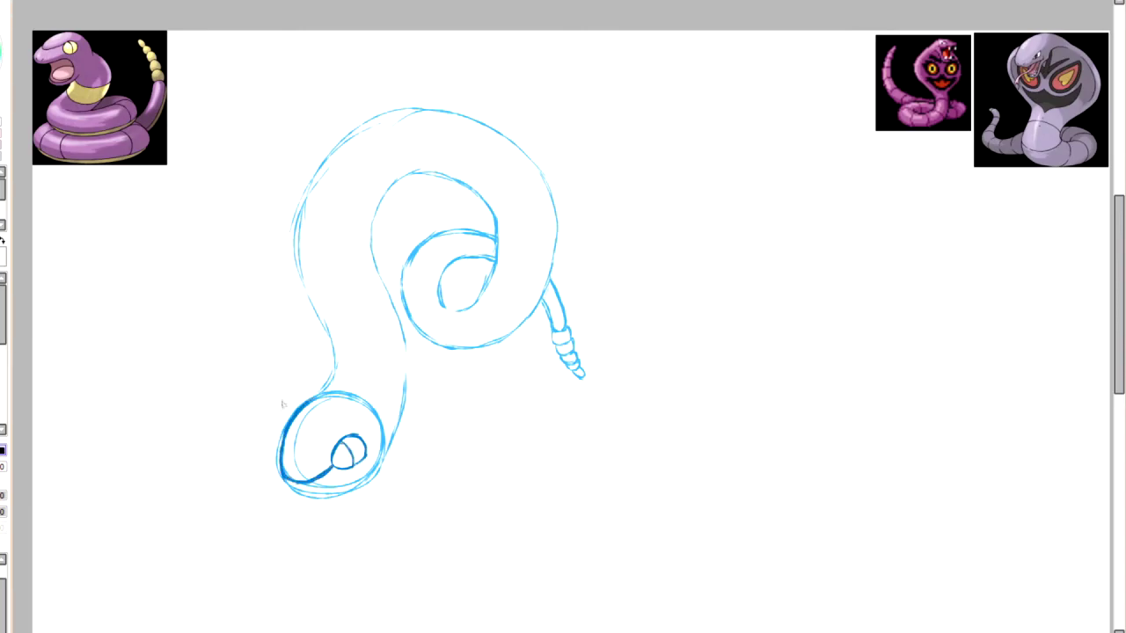
Step: Ink the head and lower jaw, squash the jaw upward with Ctrl+T, and erase extra arcs
left_click_drag(312, 505, 359, 478)
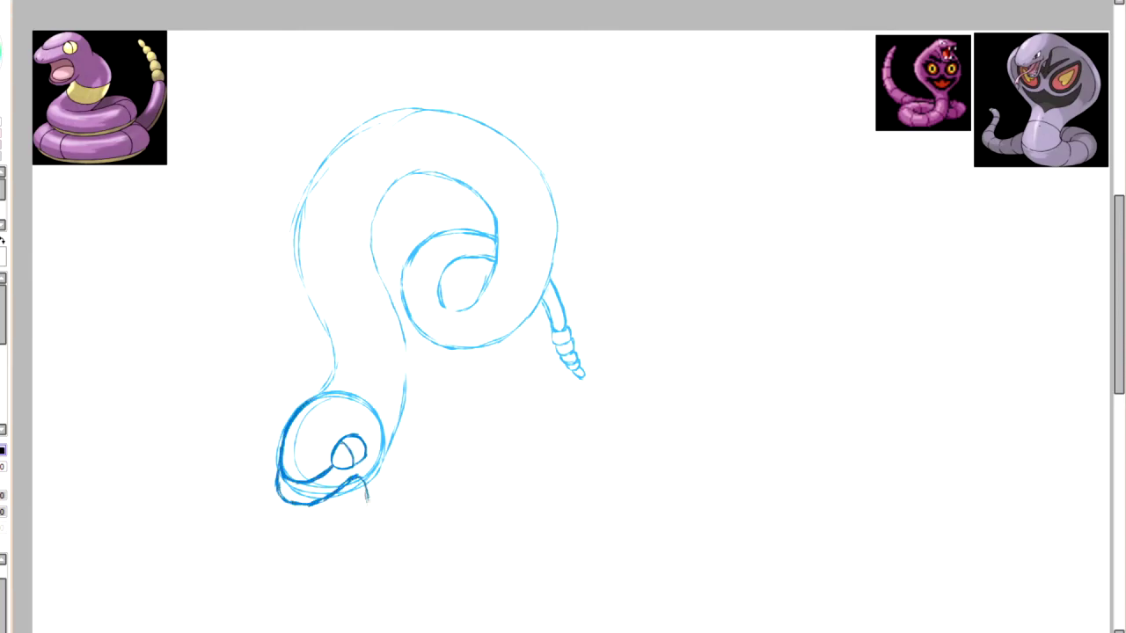
mouse_move(306, 505)
left_mouse_down()
mouse_move(352, 527)
mouse_move(377, 493)
left_mouse_up()
left_click_drag(364, 531, 404, 345)
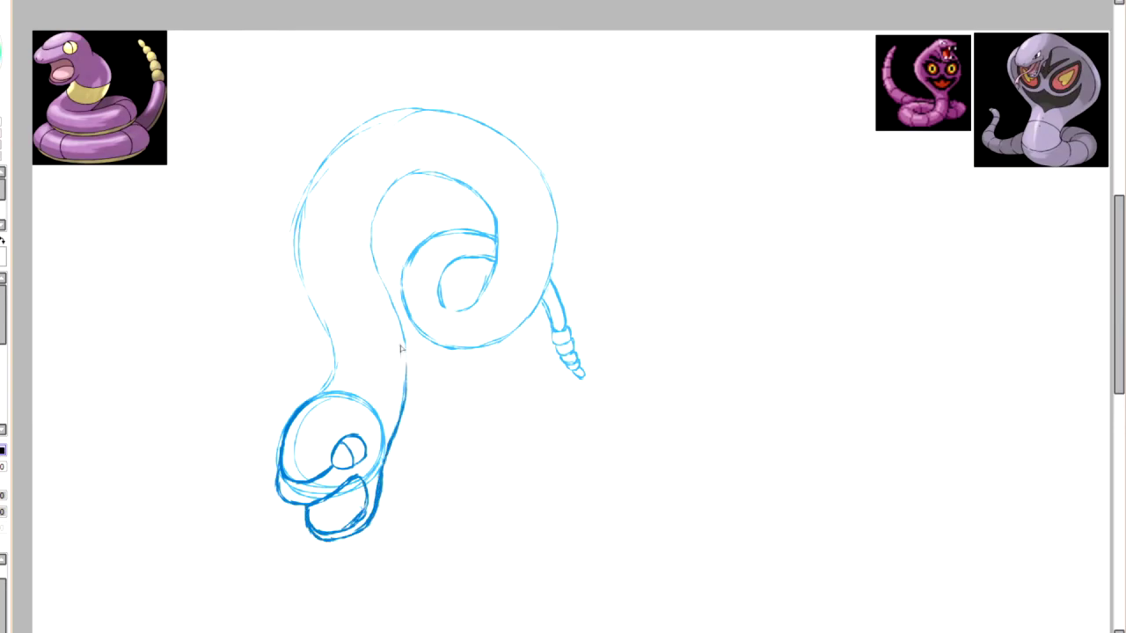
mouse_move(308, 508)
left_mouse_down()
mouse_move(387, 475)
mouse_move(316, 508)
left_mouse_up()
key("ctrl+t")
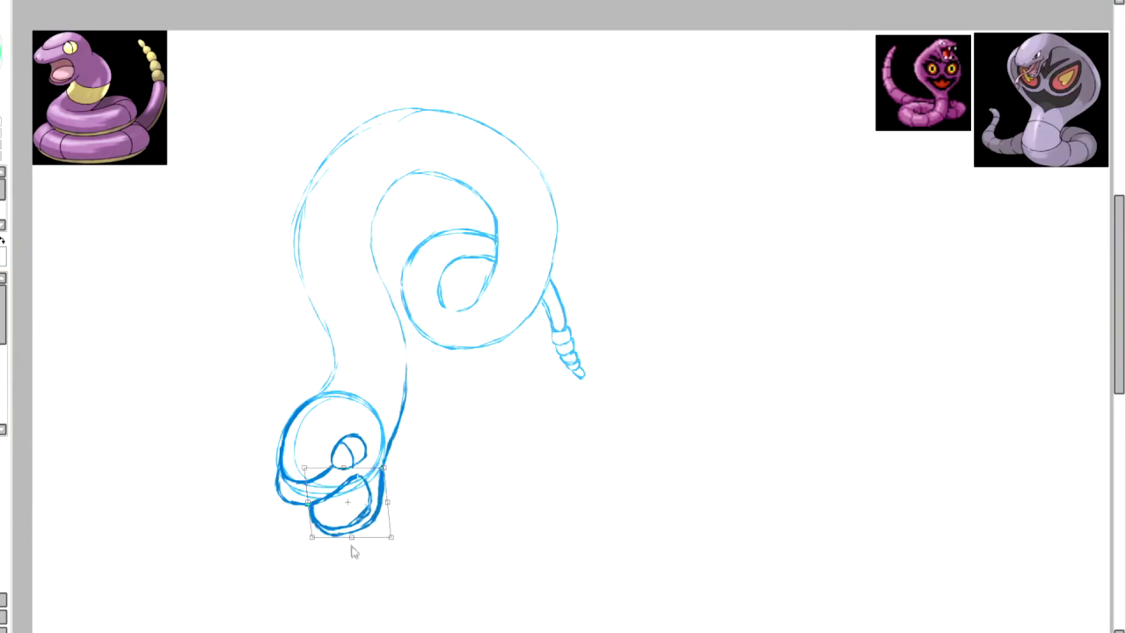
left_click_drag(352, 554, 352, 533)
key("Return")
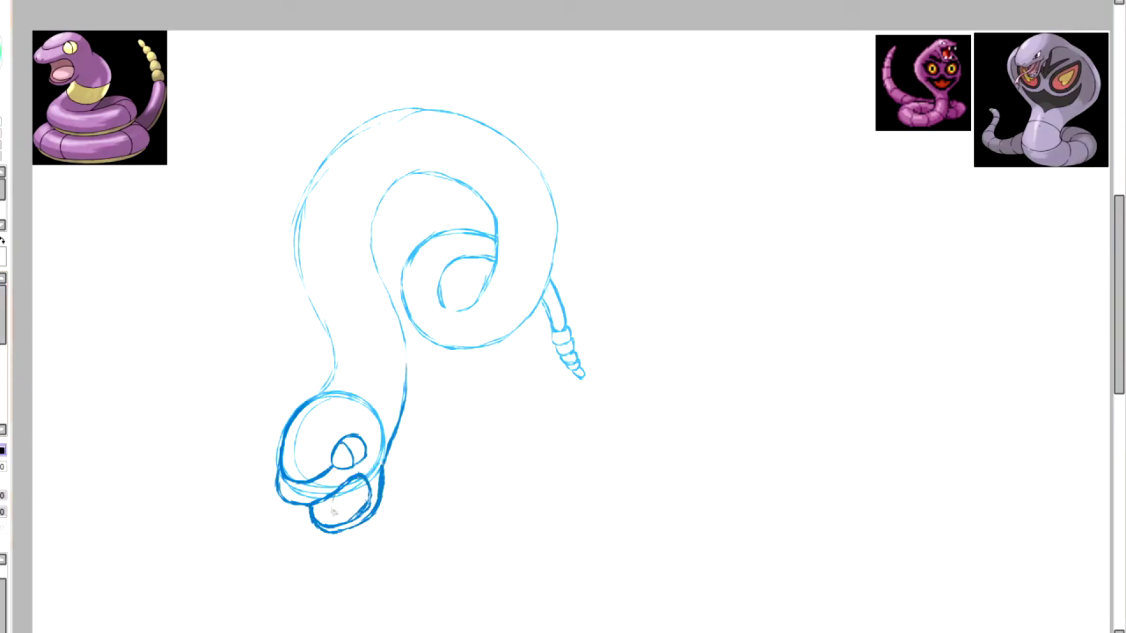
left_click_drag(334, 512, 352, 526)
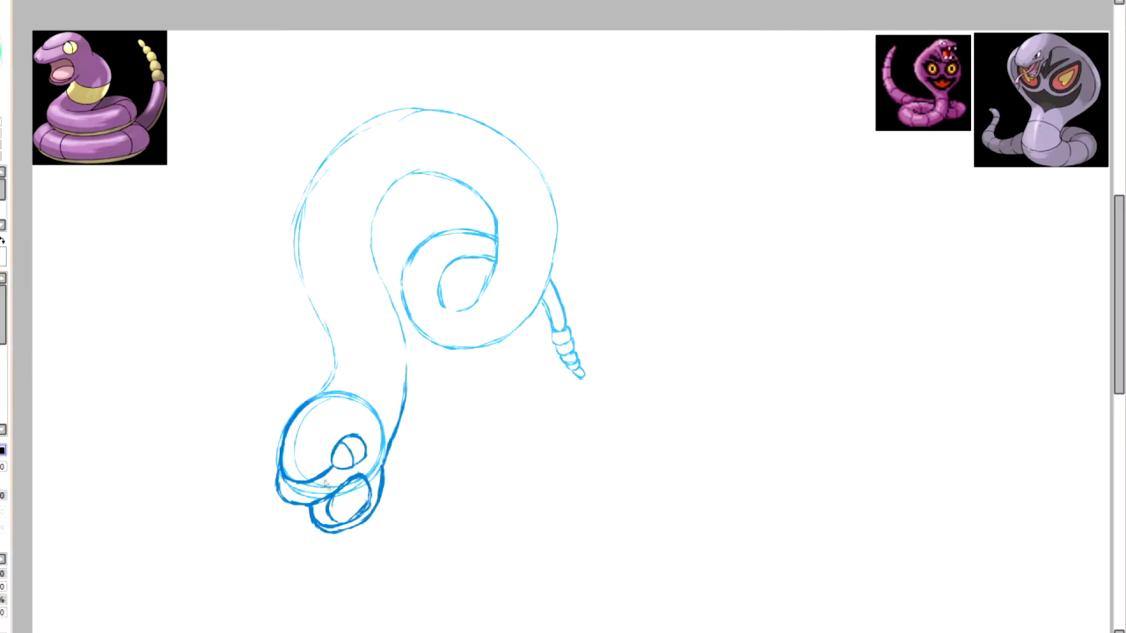
mouse_move(325, 484)
left_mouse_down()
mouse_move(378, 466)
mouse_move(317, 400)
left_mouse_up()
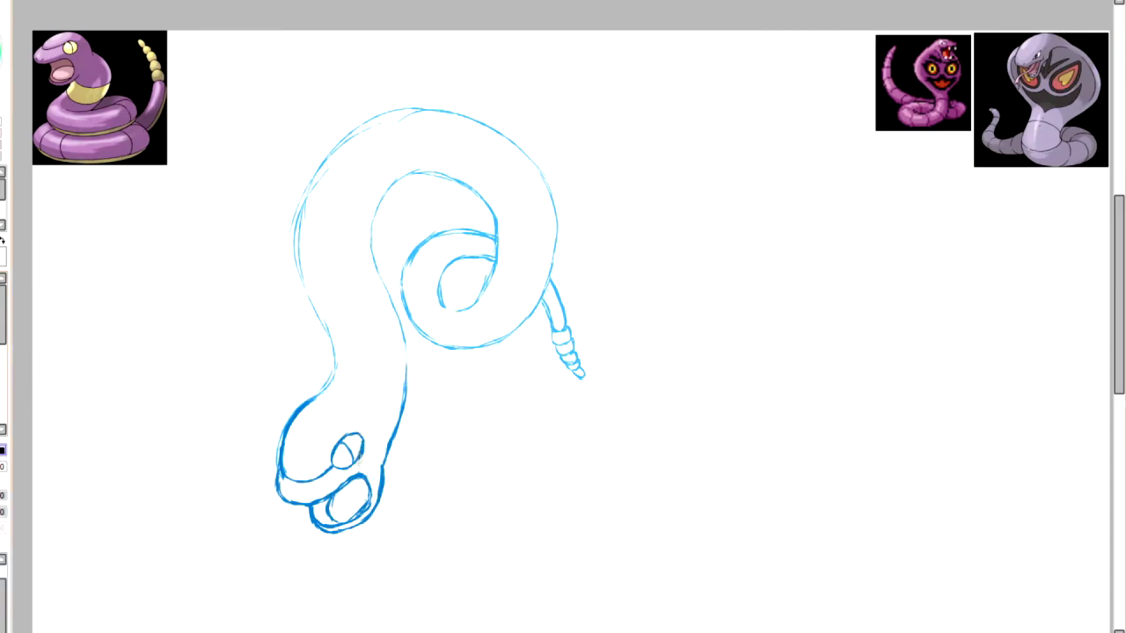
Step: Ink the rising neck curve and the arcs inside the upper and inner coils
left_click_drag(333, 366, 383, 335)
left_click_drag(346, 299, 394, 321)
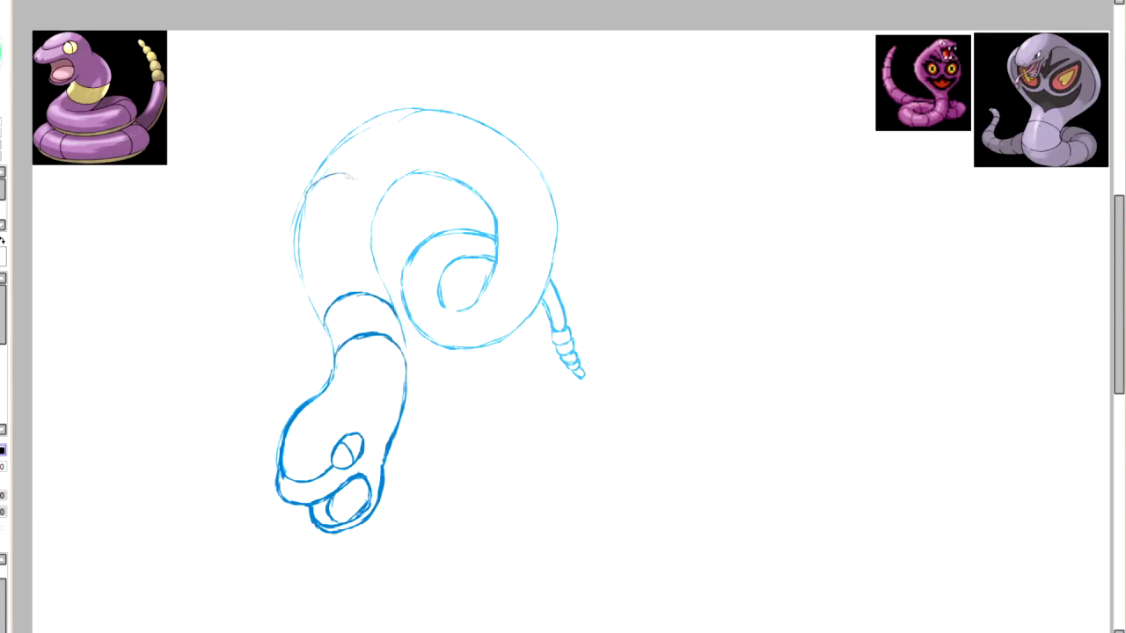
left_click_drag(350, 176, 377, 208)
left_click_drag(525, 149, 475, 195)
left_click_drag(554, 204, 498, 236)
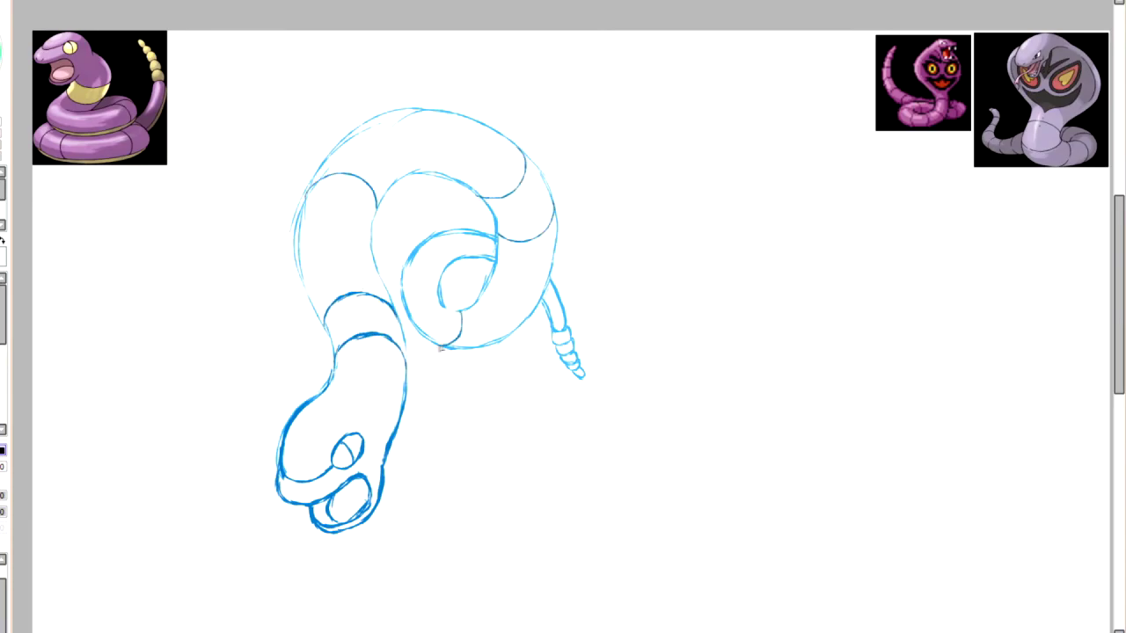
left_click_drag(438, 278, 405, 301)
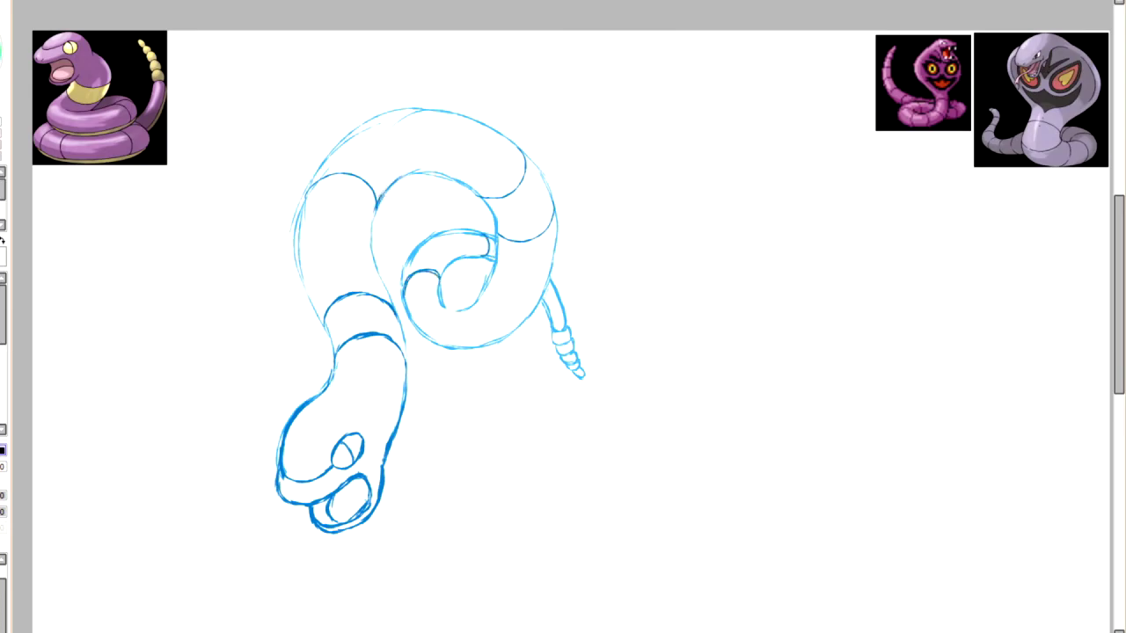
left_click_drag(380, 204, 486, 160)
mouse_move(480, 165)
left_mouse_down()
mouse_move(527, 241)
mouse_move(526, 317)
mouse_move(494, 179)
mouse_move(541, 303)
left_mouse_up()
key("ctrl+z")
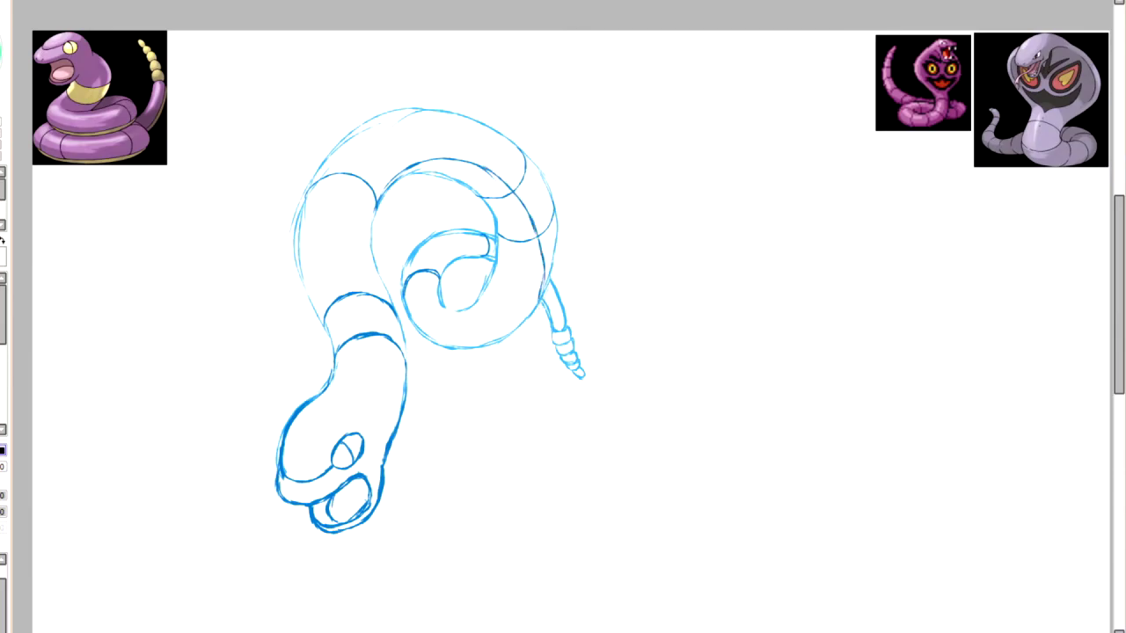
mouse_move(494, 208)
left_mouse_down()
mouse_move(505, 308)
mouse_move(410, 318)
left_mouse_up()
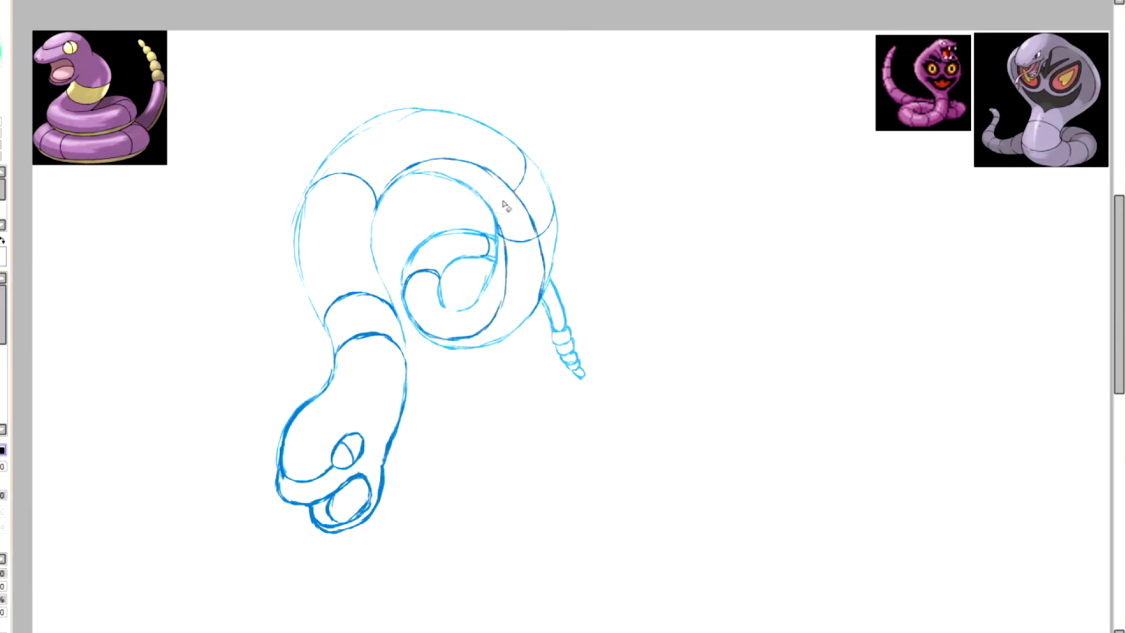
left_click_drag(498, 222, 505, 265)
Step: Reposition the sketch and ink the black outline from the foot around the coil and tail
scroll(514, 281, "down", 1)
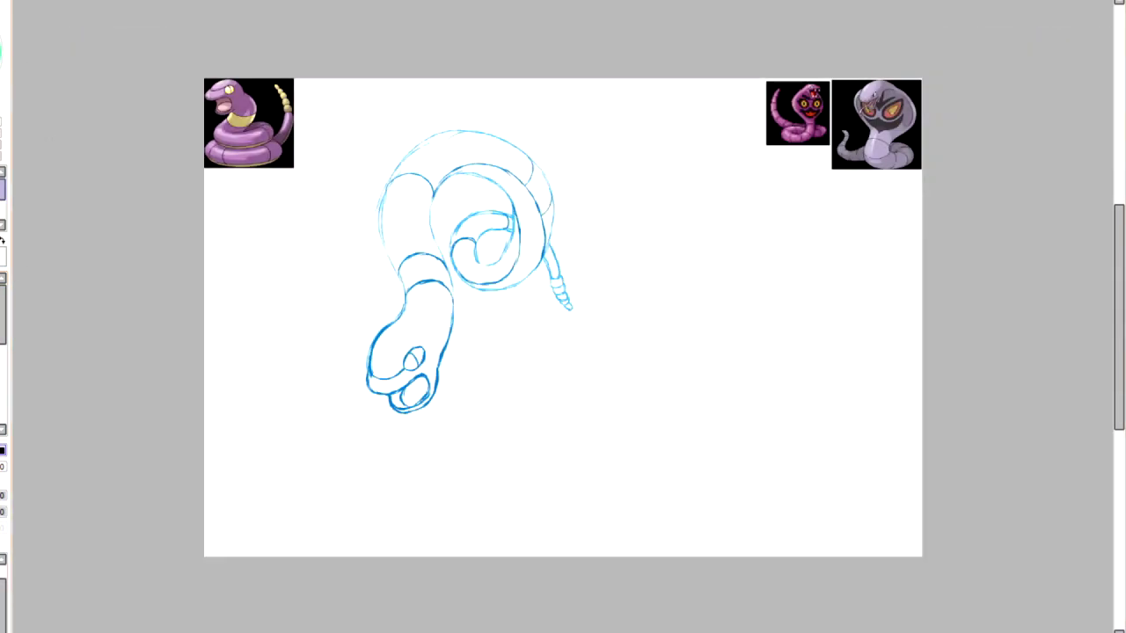
left_click_drag(500, 333, 404, 388)
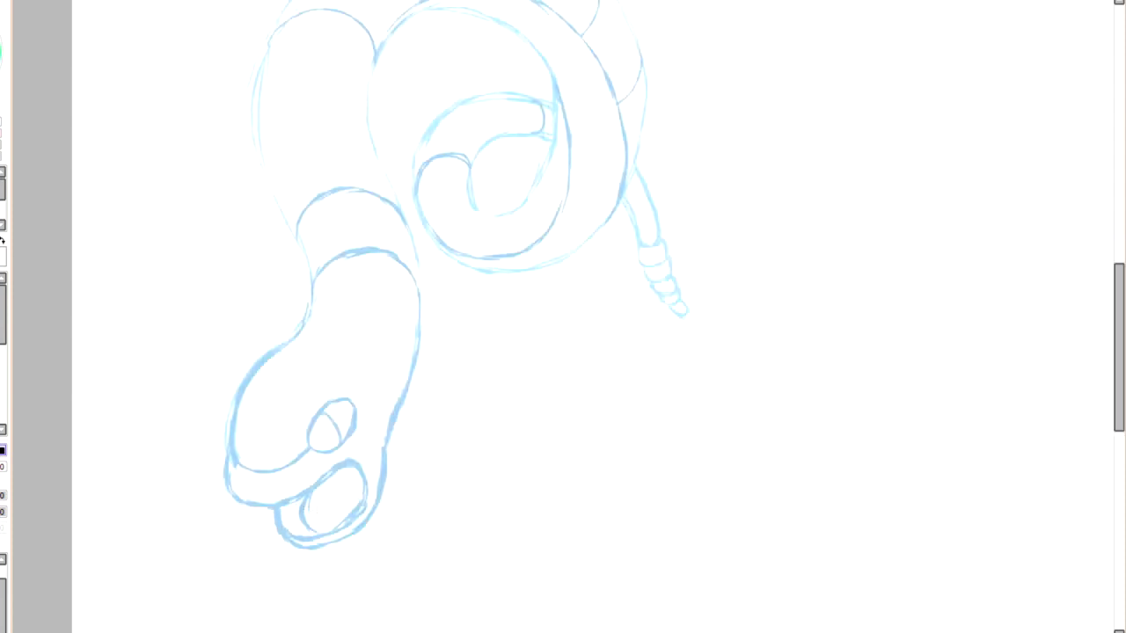
scroll(563, 316, "up", 3)
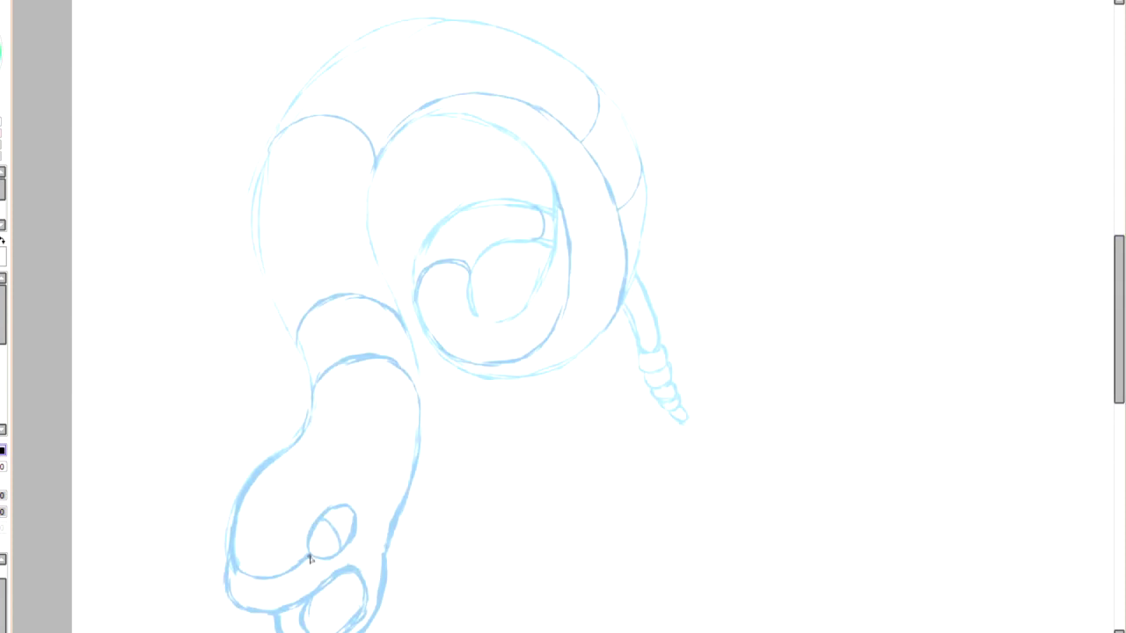
mouse_move(309, 559)
left_mouse_down()
mouse_move(242, 576)
mouse_move(292, 439)
mouse_move(311, 426)
mouse_move(233, 563)
mouse_move(309, 562)
mouse_move(358, 531)
mouse_move(315, 558)
left_mouse_up()
key("ctrl+z")
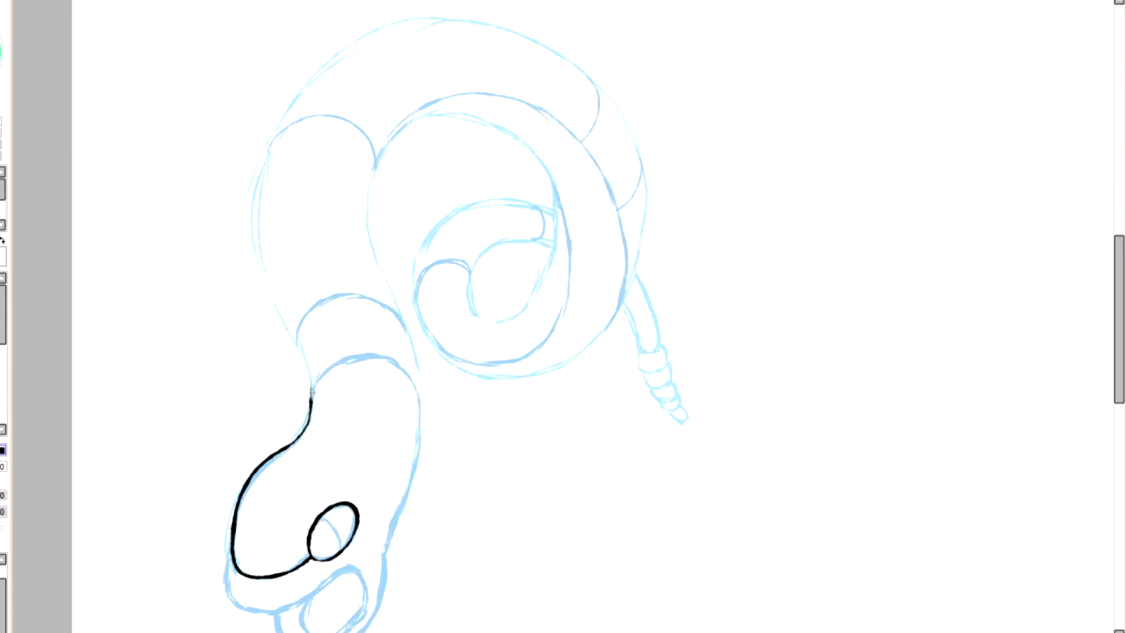
mouse_move(311, 400)
left_mouse_down()
mouse_move(254, 169)
mouse_move(554, 54)
mouse_move(626, 295)
mouse_move(424, 334)
mouse_move(554, 218)
left_mouse_up()
scroll(563, 316, "down", 1)
mouse_move(230, 524)
left_mouse_down()
mouse_move(327, 560)
mouse_move(318, 623)
mouse_move(280, 584)
mouse_move(303, 628)
mouse_move(387, 521)
mouse_move(400, 284)
mouse_move(485, 93)
mouse_move(541, 257)
mouse_move(495, 231)
mouse_move(555, 220)
left_mouse_up()
mouse_move(620, 276)
left_mouse_down()
mouse_move(636, 324)
mouse_move(634, 250)
mouse_move(658, 327)
mouse_move(637, 242)
left_mouse_up()
key("ctrl+z")
left_click_drag(552, 187, 426, 230)
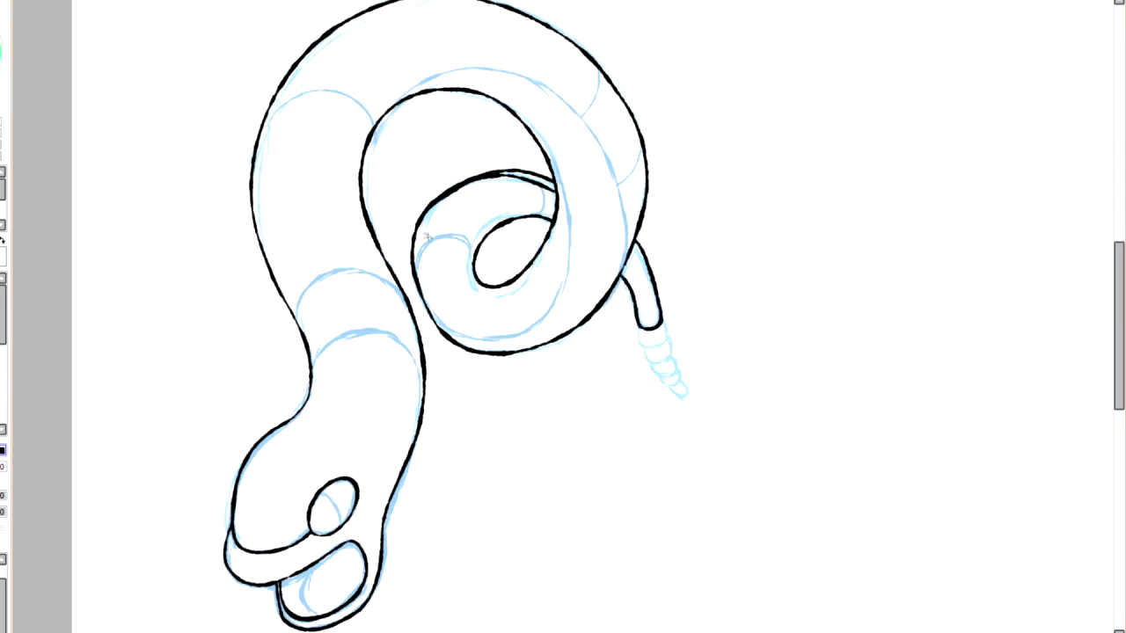
Step: Erase the doubled inner-coil line, check the inking without the sketch, and ink the inner coil edges
key("e")
mouse_move(539, 196)
left_mouse_down()
mouse_move(532, 183)
mouse_move(444, 202)
left_mouse_up()
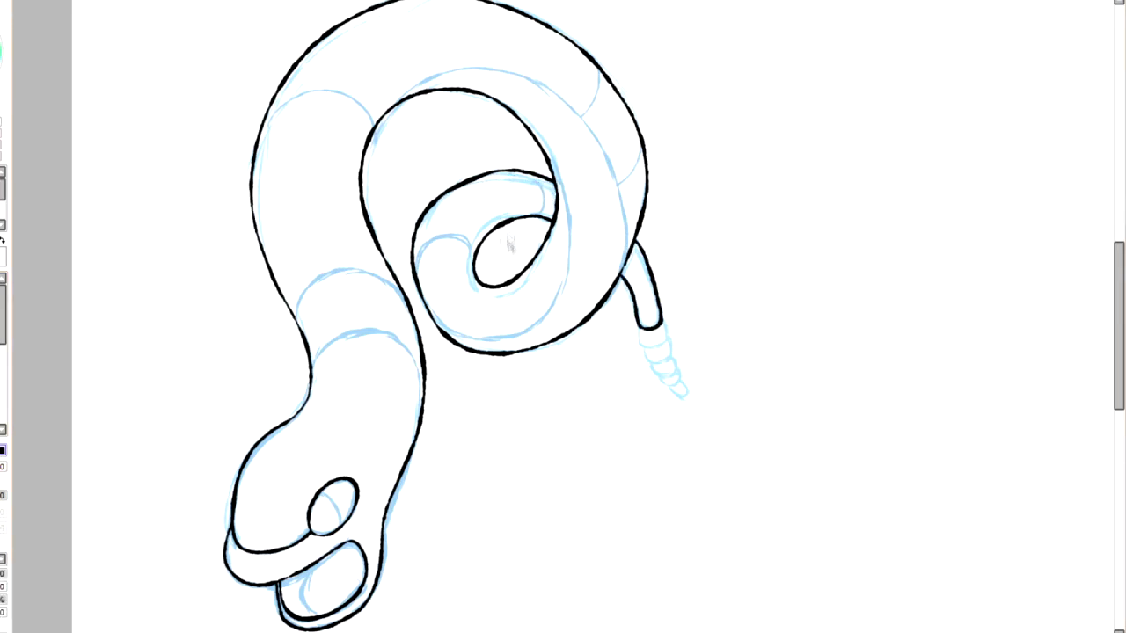
left_click(4, 572)
left_click(5, 571)
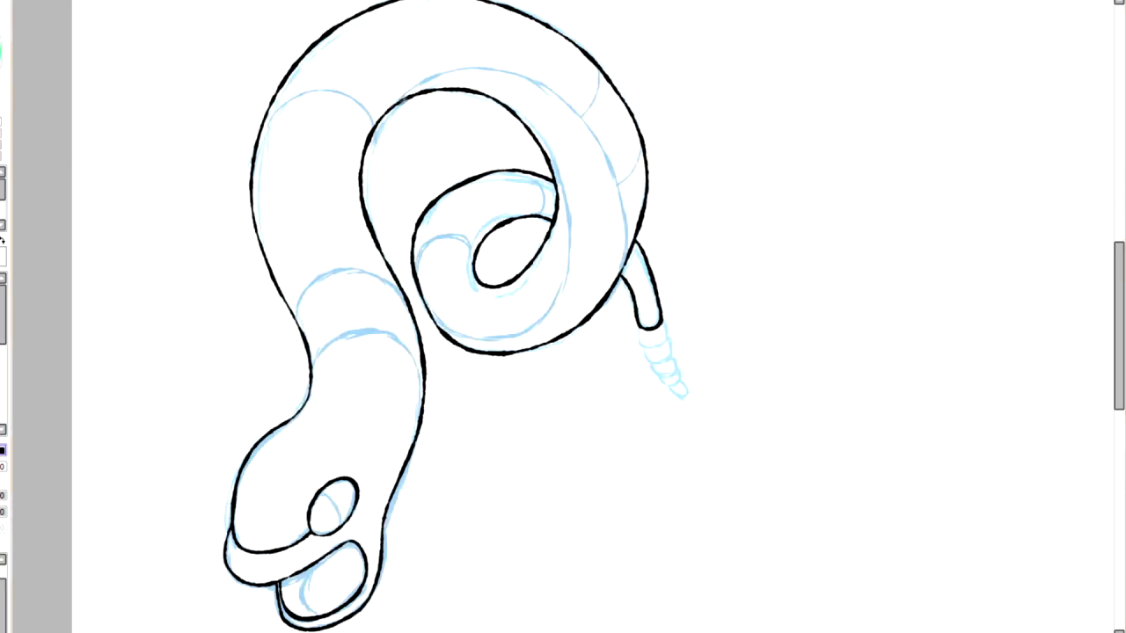
mouse_move(391, 104)
left_mouse_down()
mouse_move(628, 211)
mouse_move(616, 287)
left_mouse_up()
mouse_move(558, 181)
left_mouse_down()
mouse_move(559, 245)
mouse_move(448, 323)
left_mouse_up()
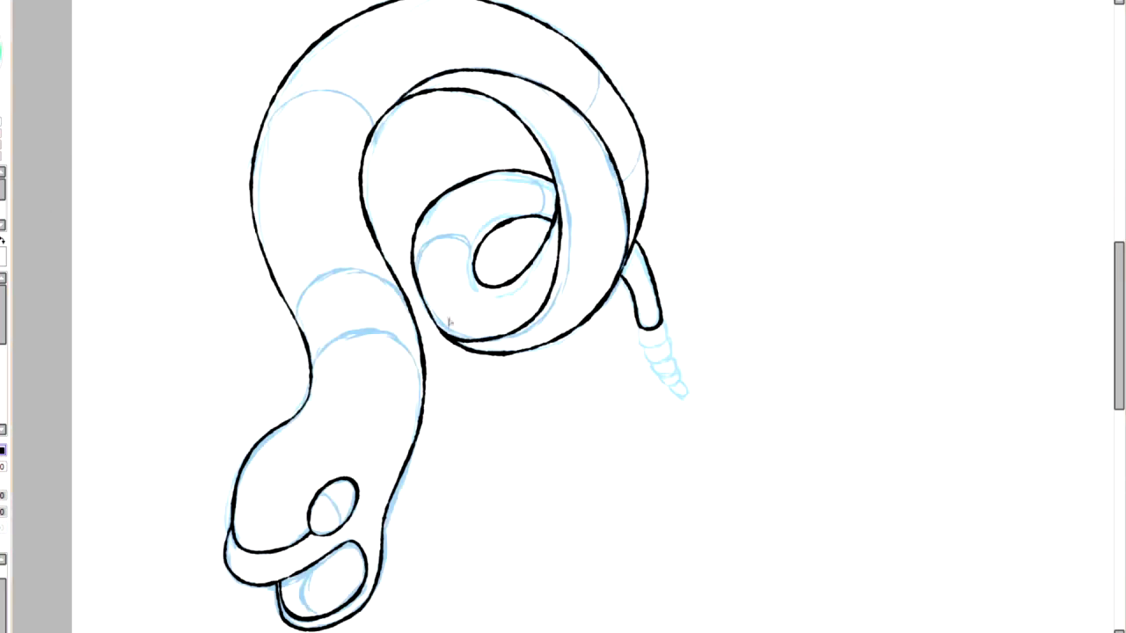
left_click_drag(417, 261, 475, 251)
left_click_drag(527, 174, 538, 221)
Step: Ink the lower body lines, coil arcs, eye, snout and rattle rings, then zoom out
mouse_move(312, 370)
left_mouse_down()
mouse_move(405, 333)
mouse_move(422, 405)
left_mouse_up()
left_click_drag(299, 328, 409, 305)
left_click_drag(262, 132, 368, 116)
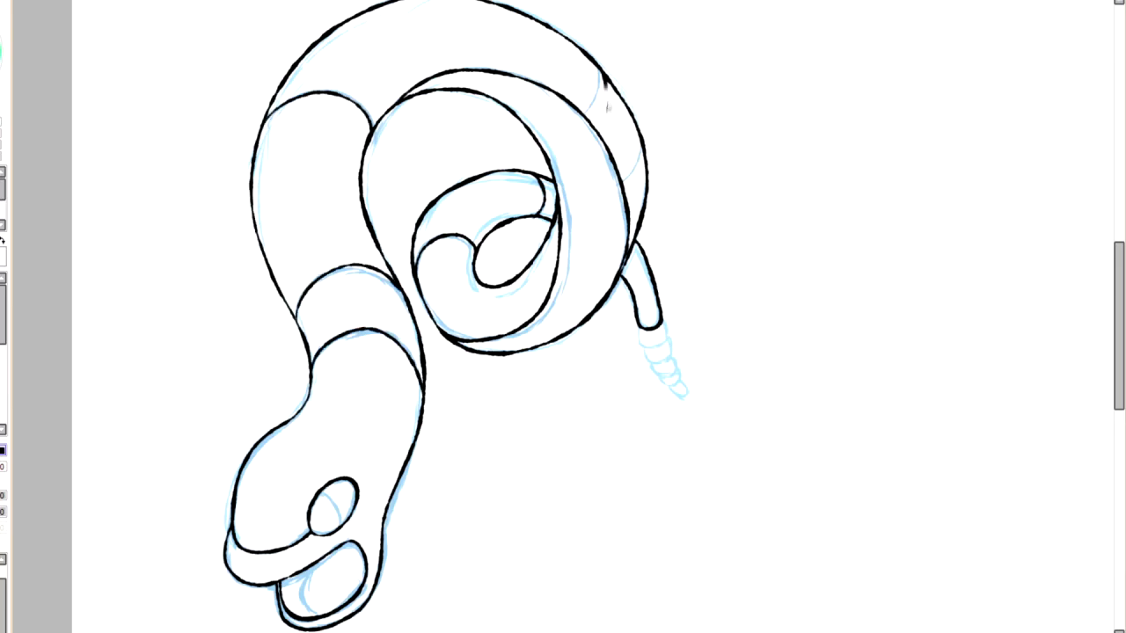
left_click_drag(607, 81, 596, 125)
left_click_drag(648, 155, 626, 194)
left_click_drag(320, 493, 347, 533)
left_click_drag(316, 565, 306, 615)
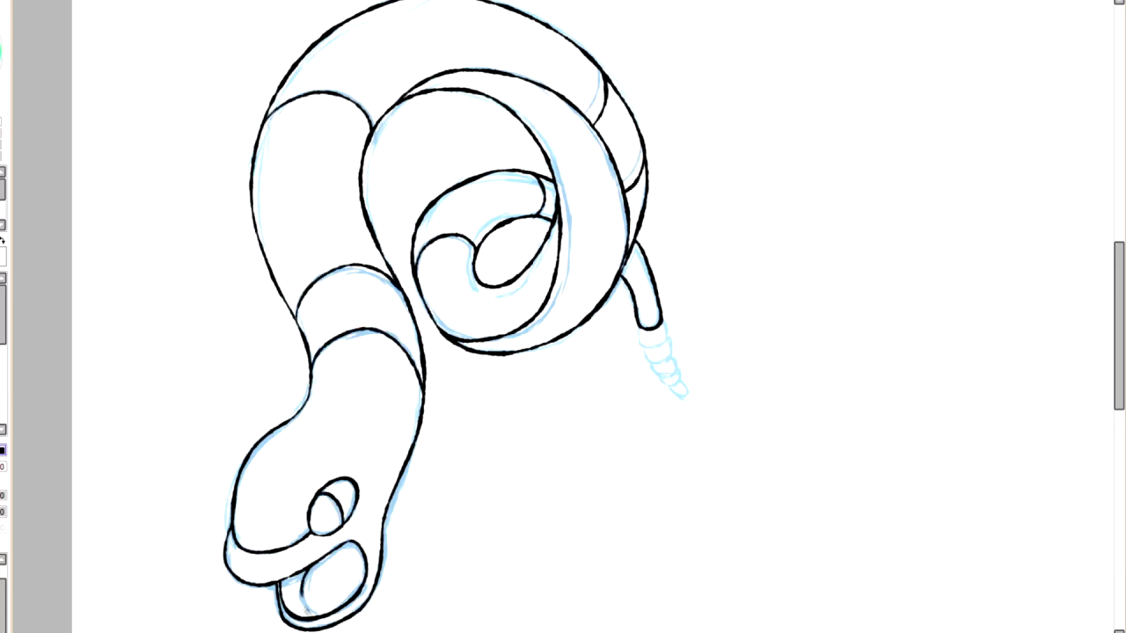
mouse_move(638, 331)
left_mouse_down()
mouse_move(671, 340)
mouse_move(674, 358)
left_mouse_up()
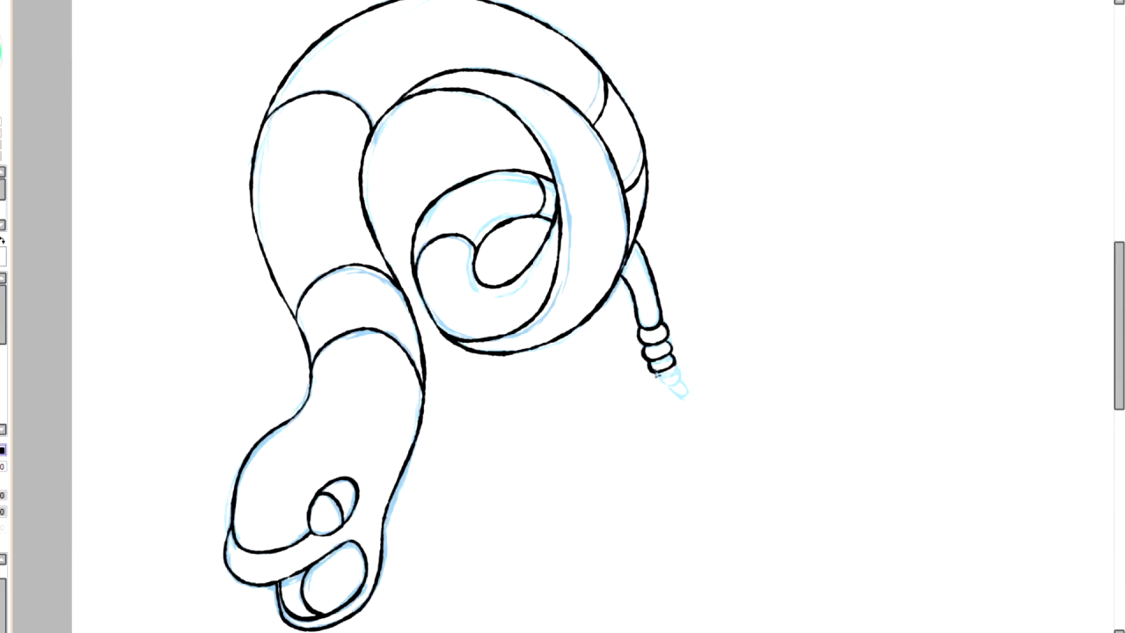
key("ctrl+minus")
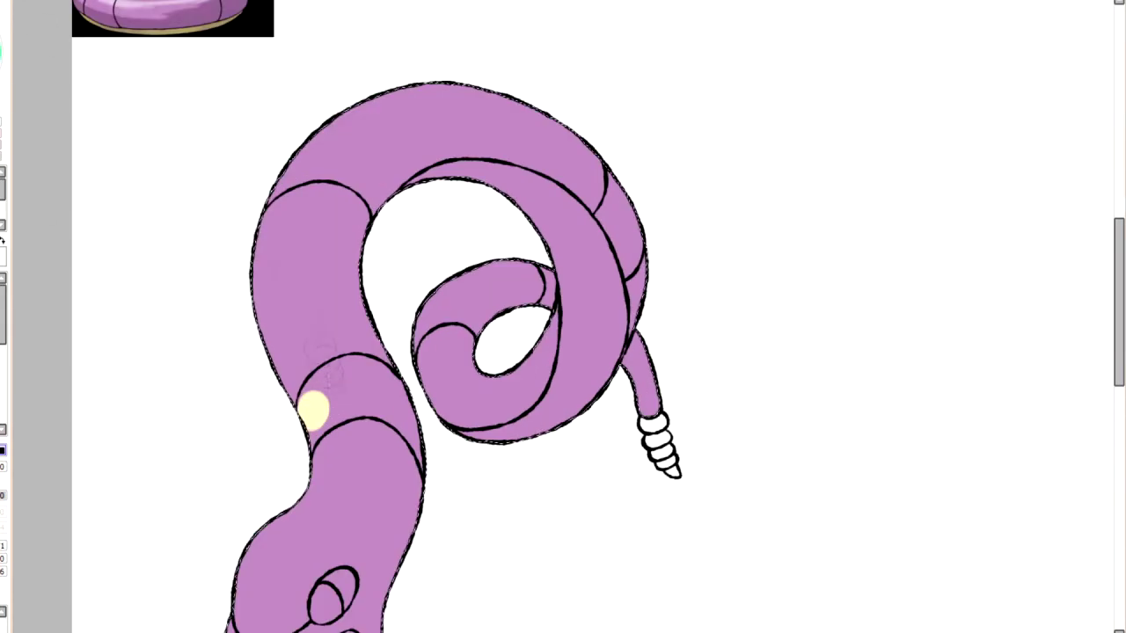
Step: Paint a cream band across the neck and a cream crescent stripe along the coil
mouse_move(314, 408)
left_mouse_down()
mouse_move(350, 371)
mouse_move(410, 421)
mouse_move(347, 400)
mouse_move(307, 444)
left_mouse_up()
mouse_move(440, 436)
left_mouse_down()
mouse_move(479, 435)
mouse_move(571, 377)
mouse_move(573, 258)
mouse_move(415, 179)
left_mouse_up()
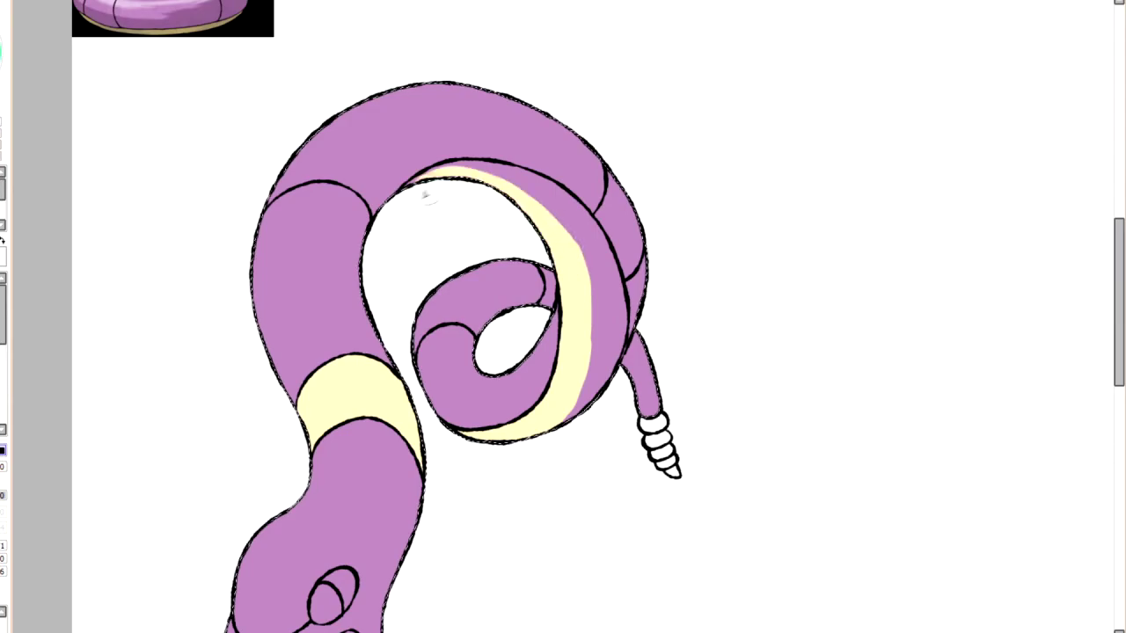
left_click_drag(605, 284, 607, 391)
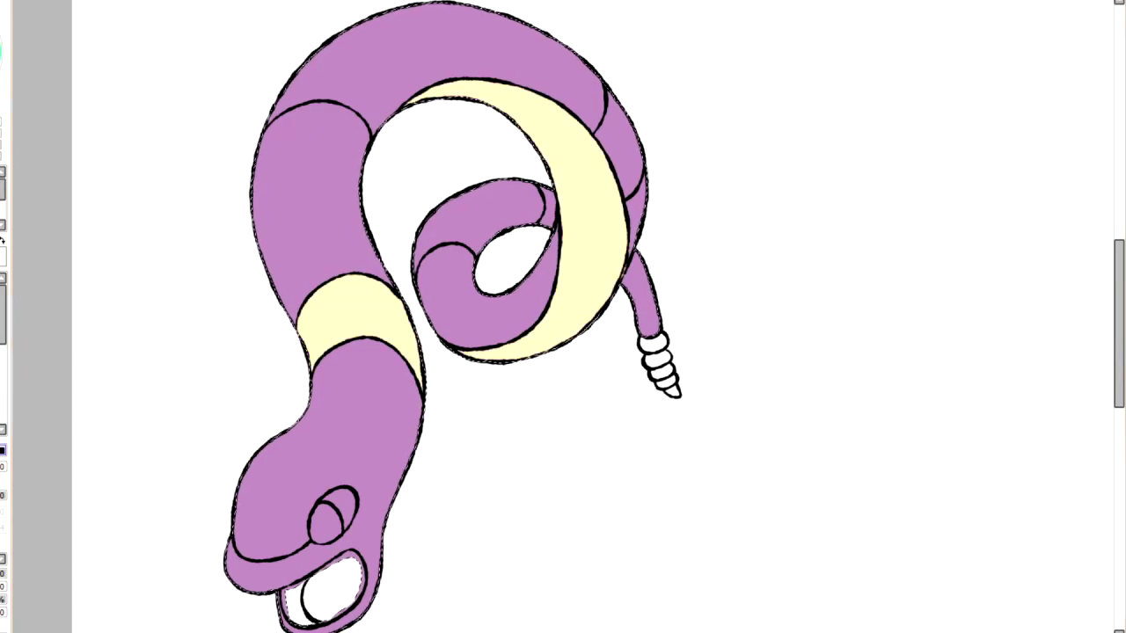
scroll(275, 576, "down", 1)
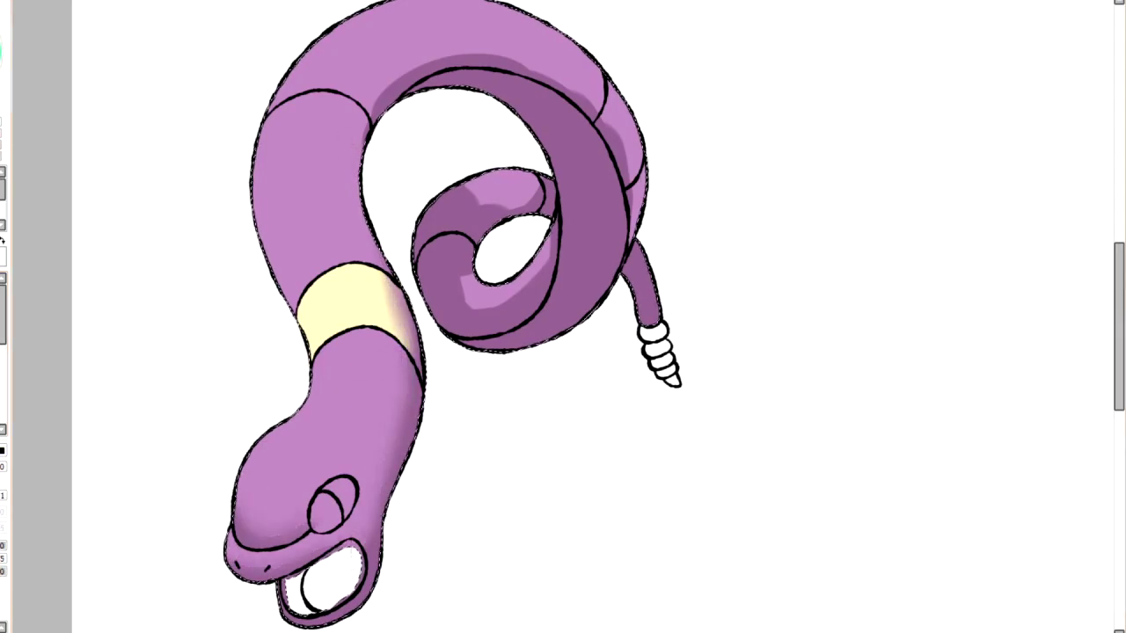
Step: Shade the coil, lower coil and inner curl with darker purple
scroll(589, 317, "up", 5)
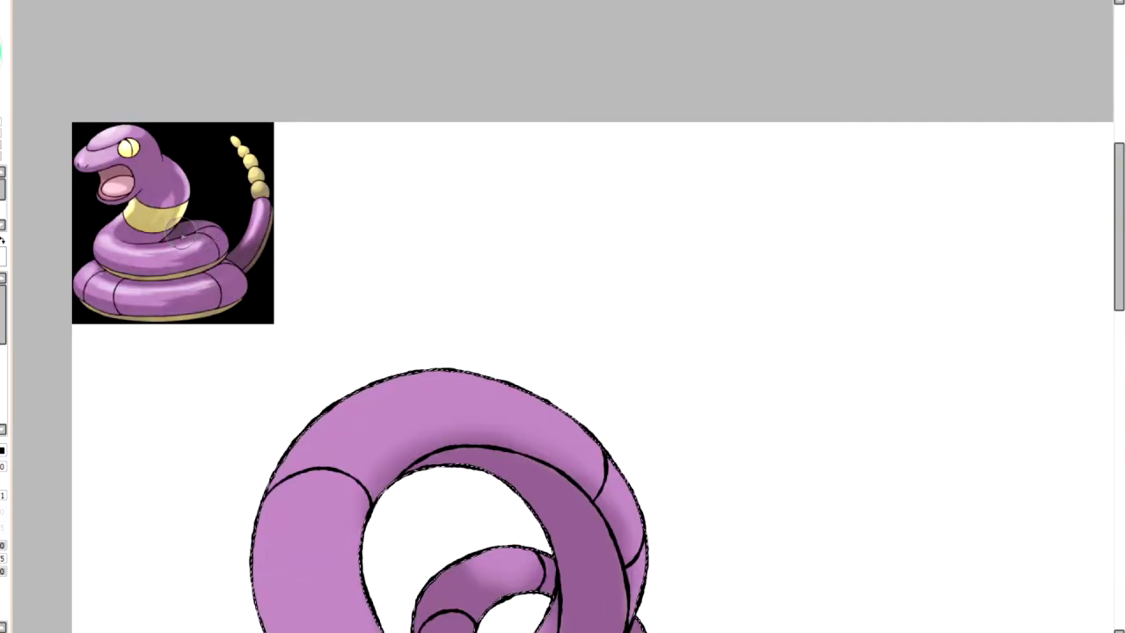
scroll(180, 233, "down", 5)
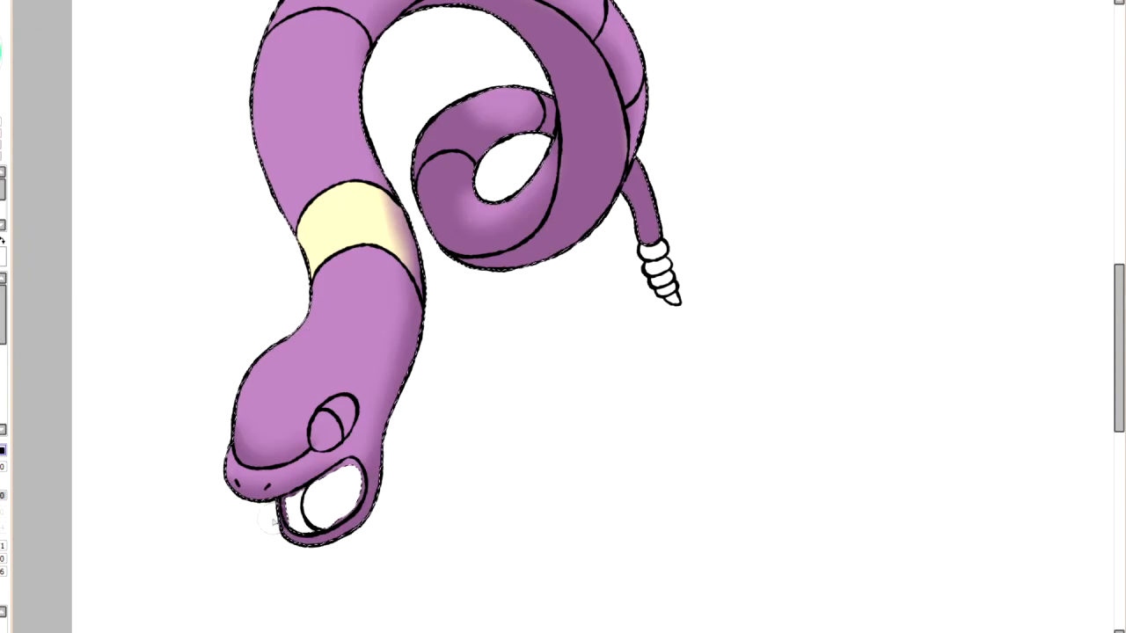
left_click_drag(620, 132, 417, 154)
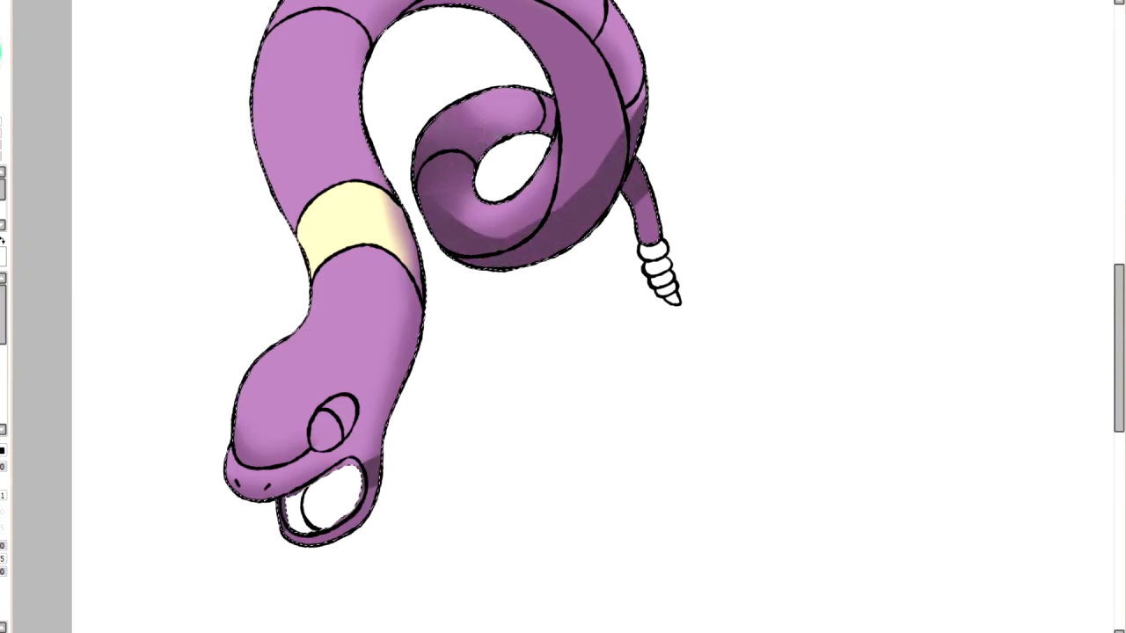
left_click_drag(519, 246, 524, 81)
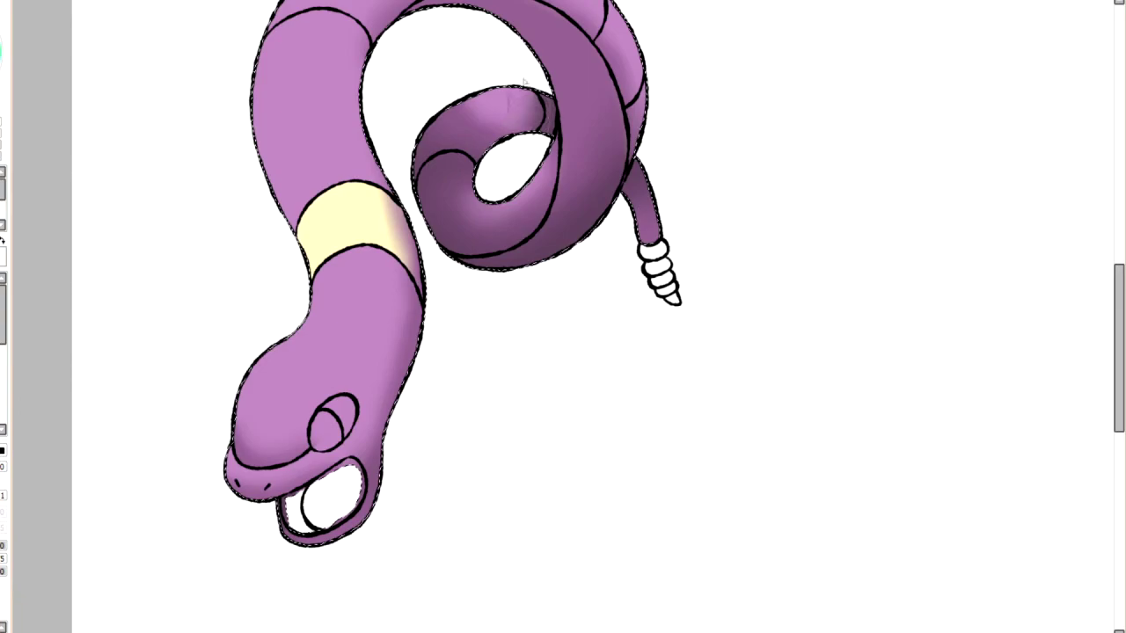
scroll(525, 81, "up", 1)
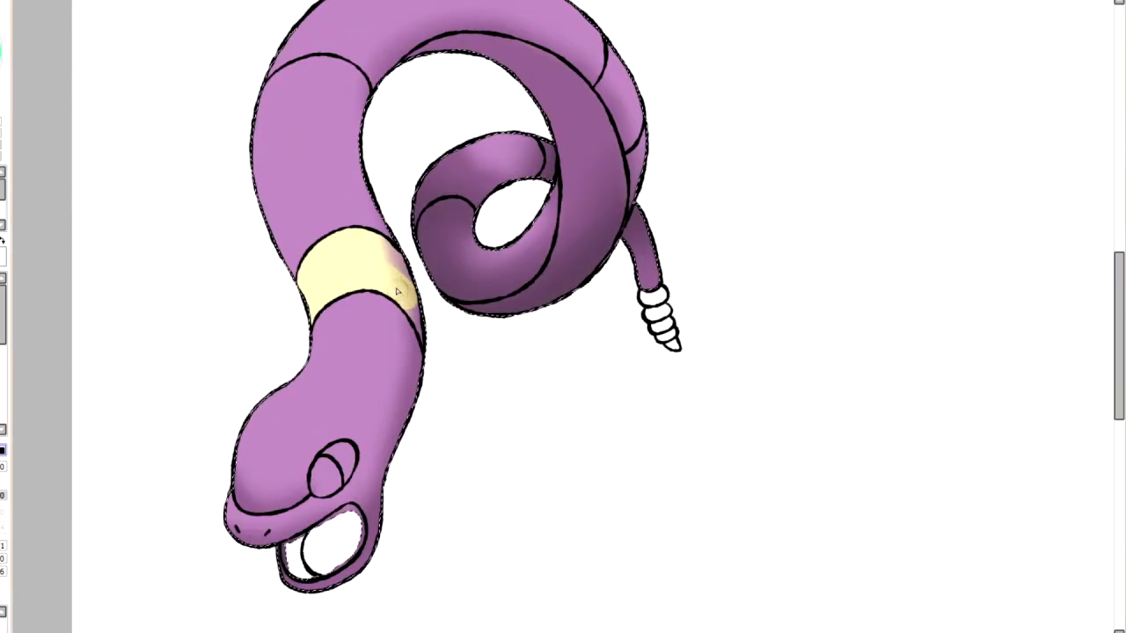
Step: Paint a tan stripe along the coil's top and down its inner edge
mouse_move(408, 49)
left_mouse_down()
mouse_move(464, 40)
mouse_move(533, 54)
left_mouse_up()
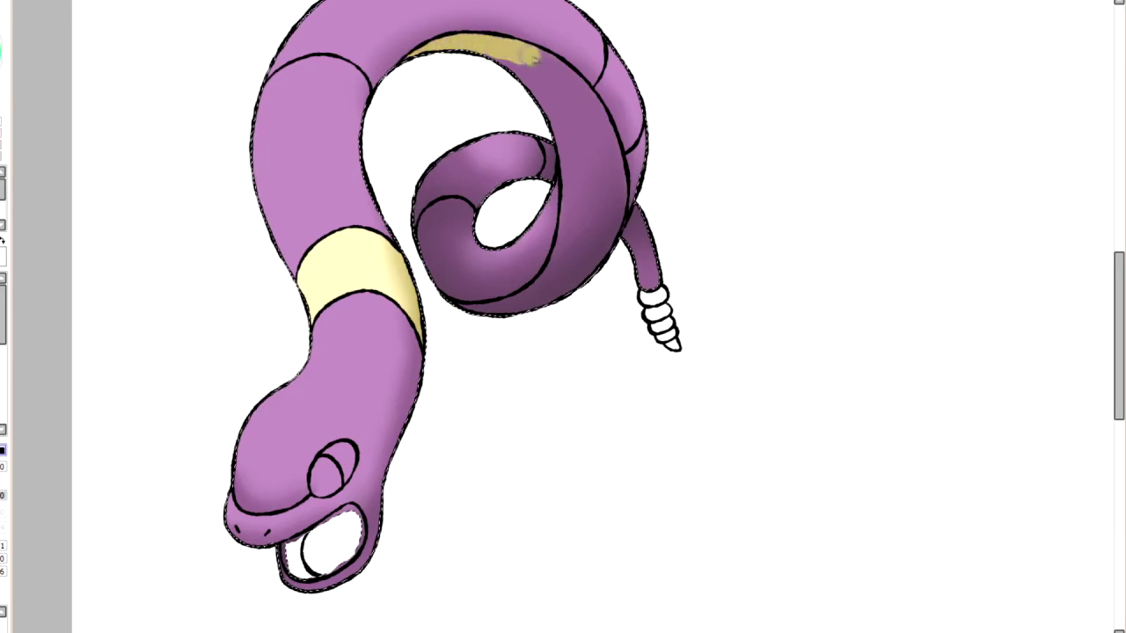
left_click_drag(605, 134, 602, 248)
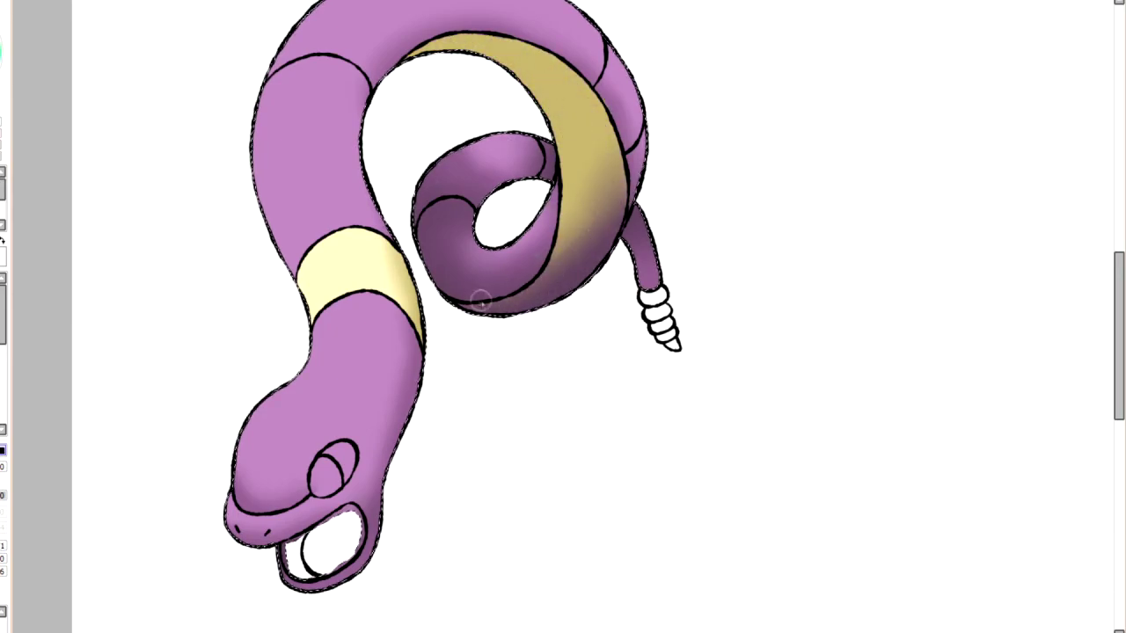
scroll(562, 317, "up", 5)
scroll(563, 316, "down", 5)
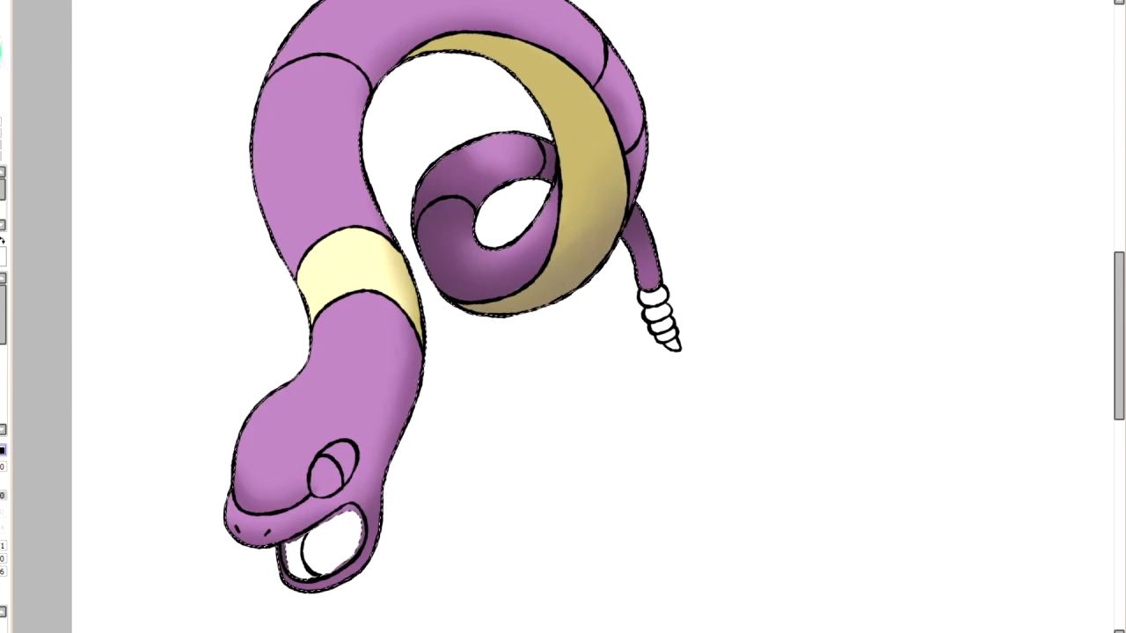
scroll(1101, 255, "up", 5)
scroll(1104, 297, "down", 4)
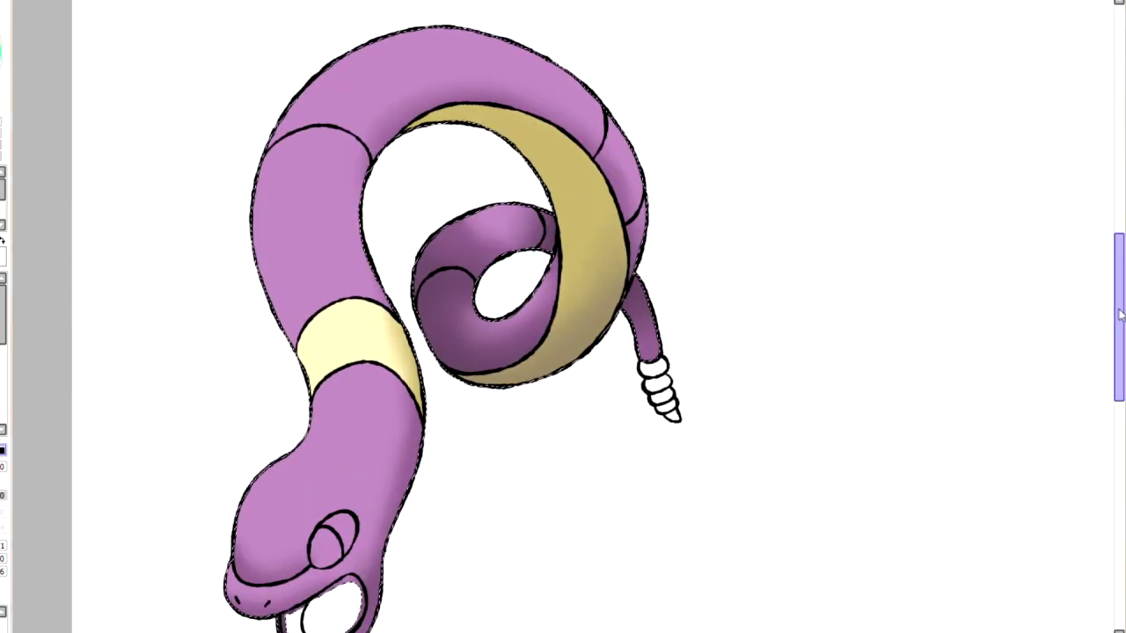
scroll(267, 431, "up", 3)
scroll(266, 431, "down", 4)
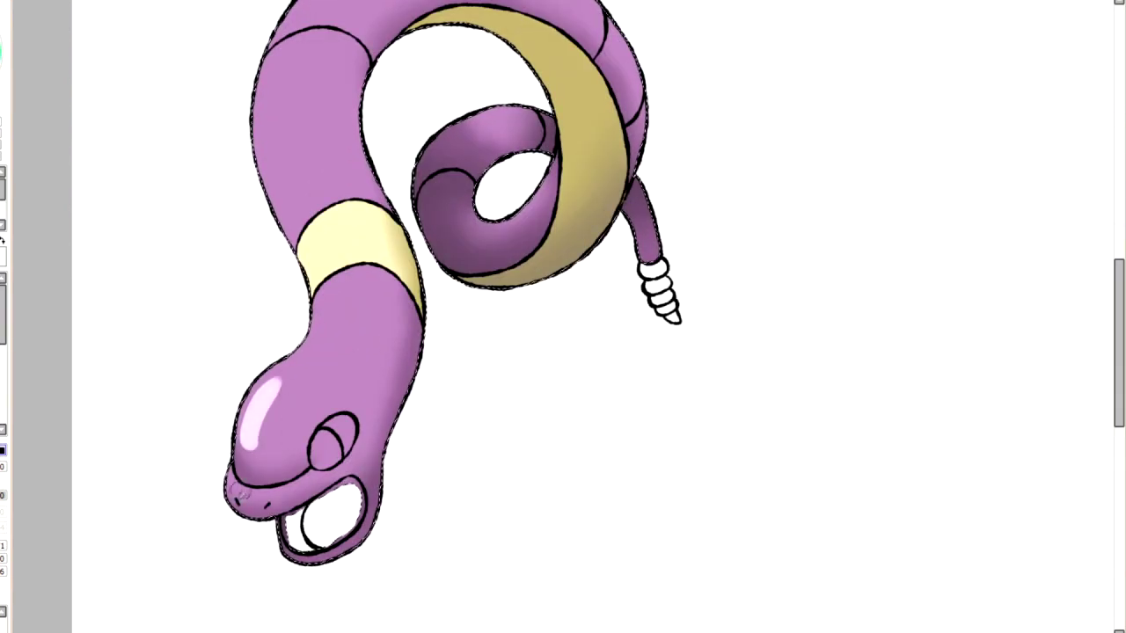
Step: Add soft glossy highlights along the body and coil, undoing a stray mark on the cream band
scroll(452, 316, "up", 3)
left_click_drag(430, 58, 541, 72)
left_click_drag(440, 257, 509, 227)
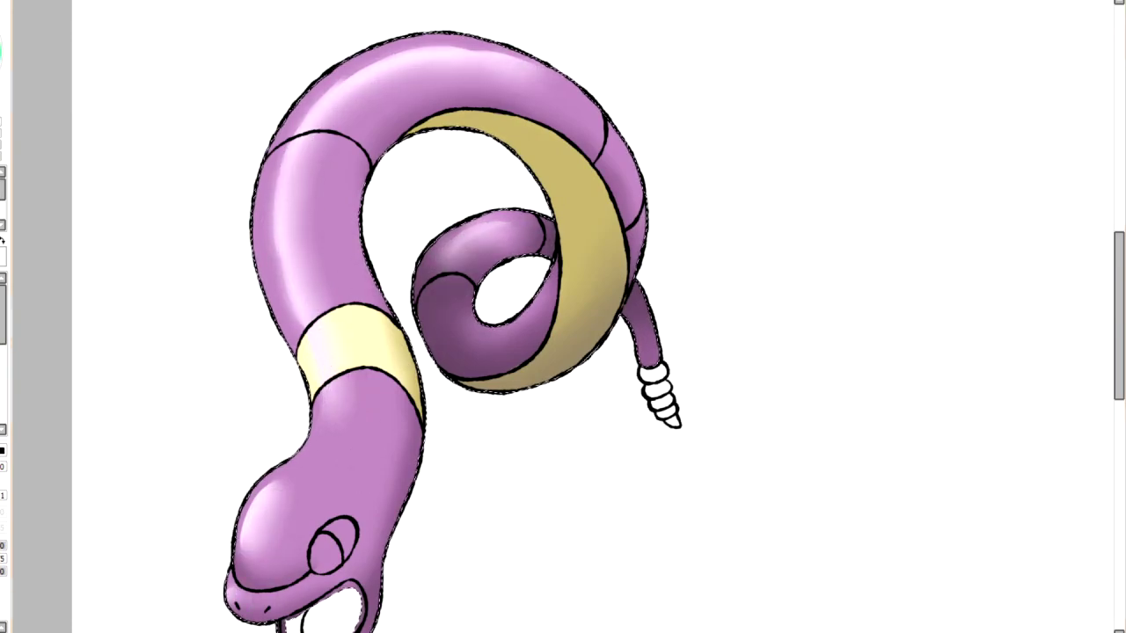
scroll(377, 517, "down", 3)
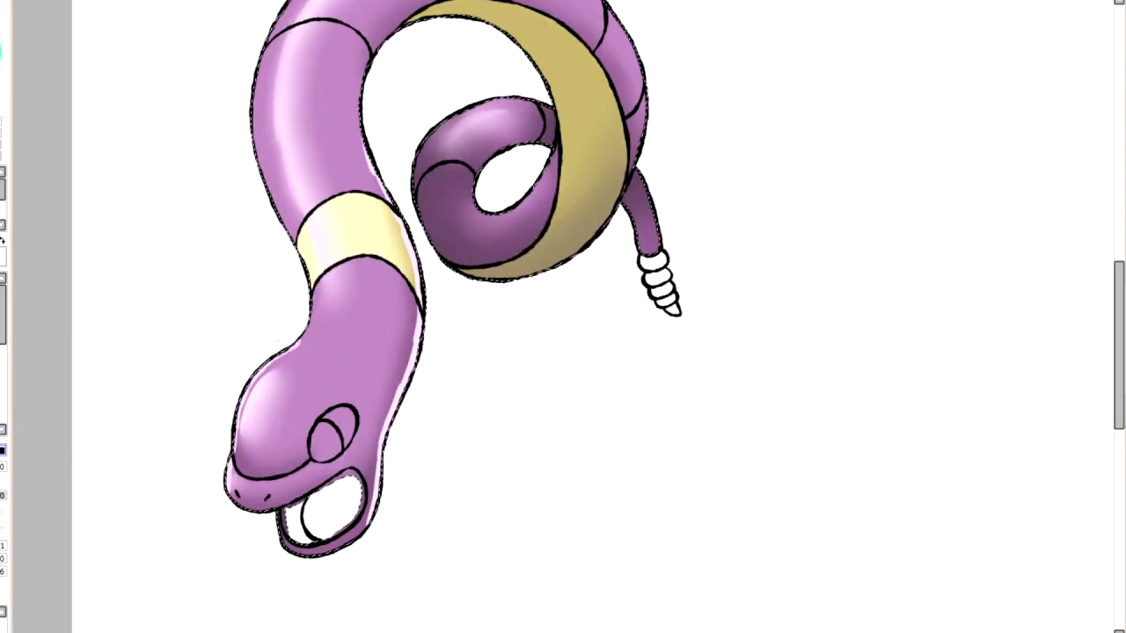
scroll(452, 317, "up", 3)
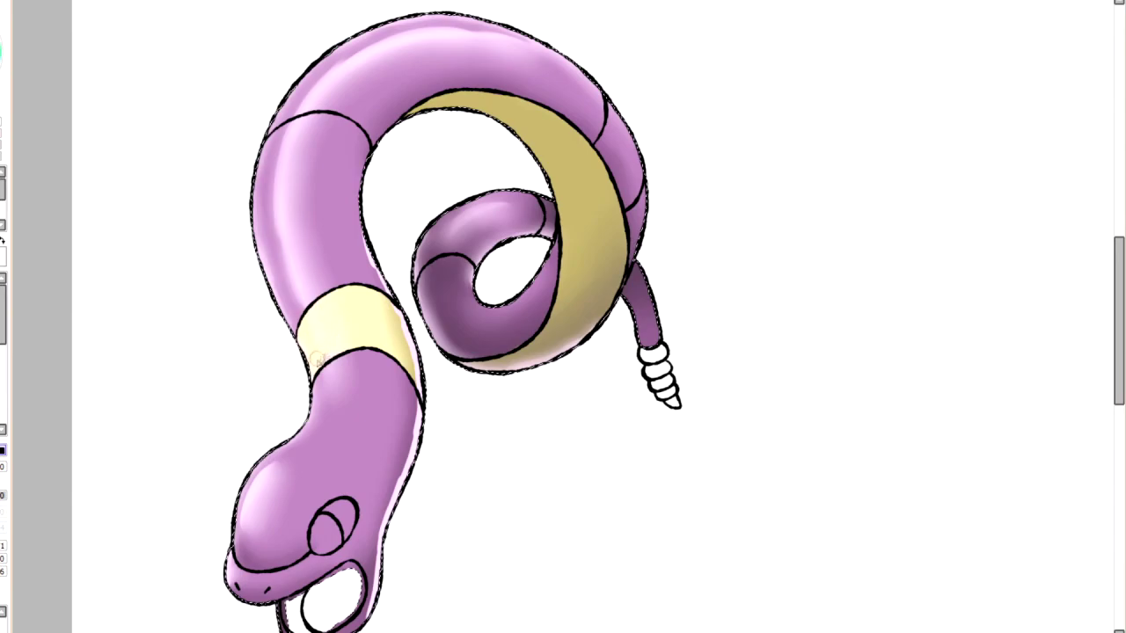
key("ctrl+z")
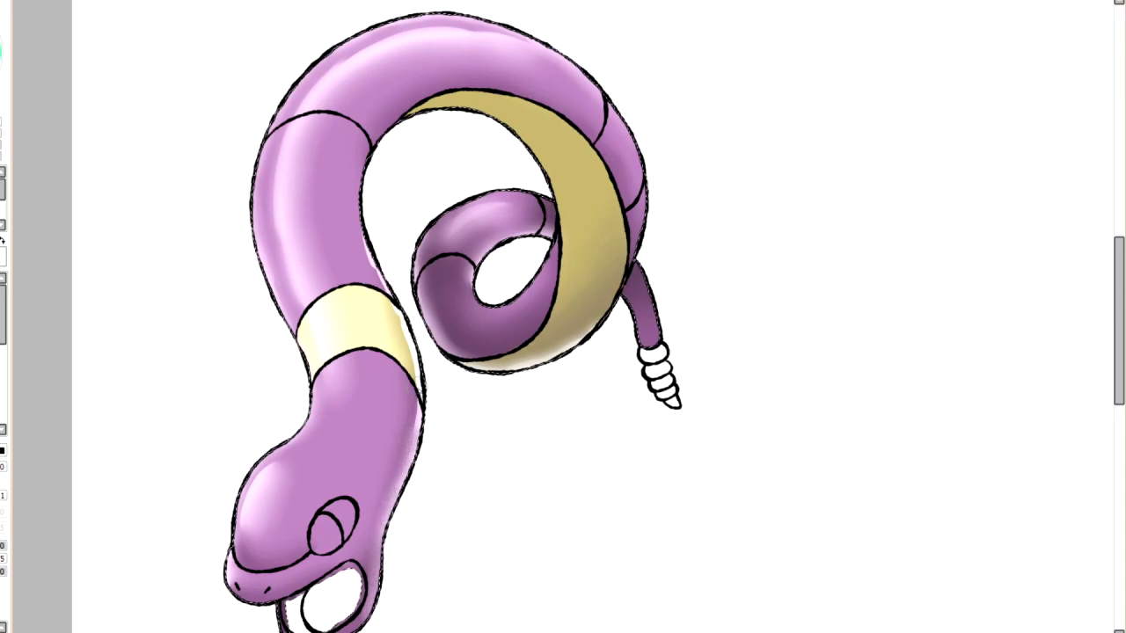
key("ctrl+minus")
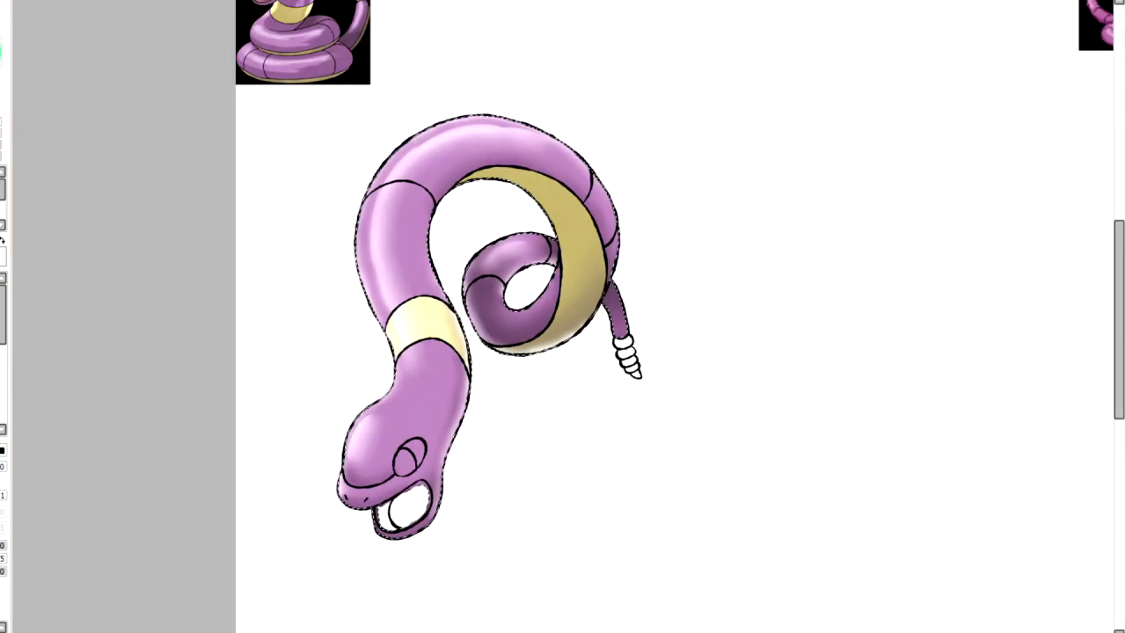
key("ctrl+plus")
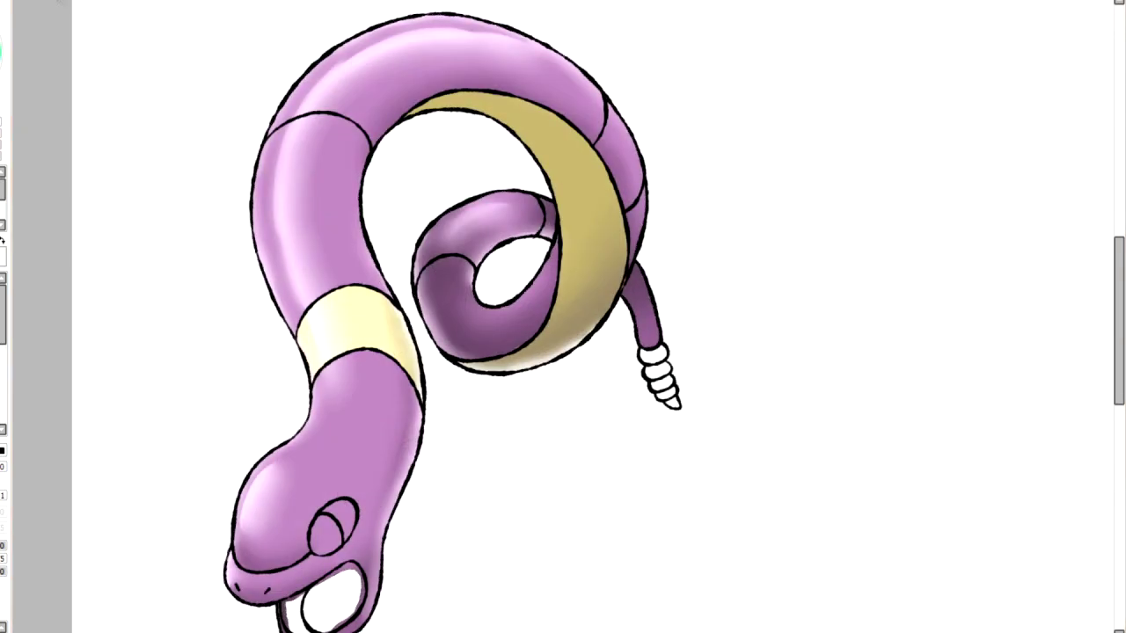
left_click_drag(1117, 320, 1116, 338)
Step: Fill the four rattle segments pale yellow and shade the rattle's left side tan
key("ctrl+plus")
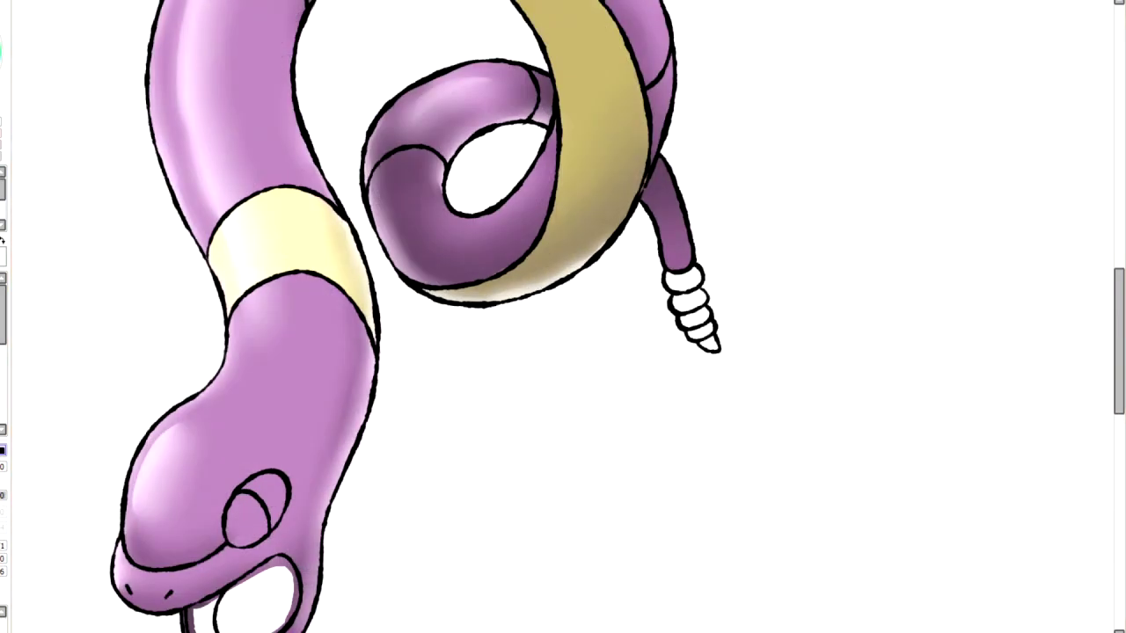
left_click(679, 281)
left_click(684, 297)
left_click(690, 310)
left_click(697, 323)
mouse_move(671, 274)
left_mouse_down()
mouse_move(709, 343)
mouse_move(677, 308)
mouse_move(707, 296)
mouse_move(695, 303)
mouse_move(699, 334)
mouse_move(686, 286)
mouse_move(716, 345)
left_mouse_up()
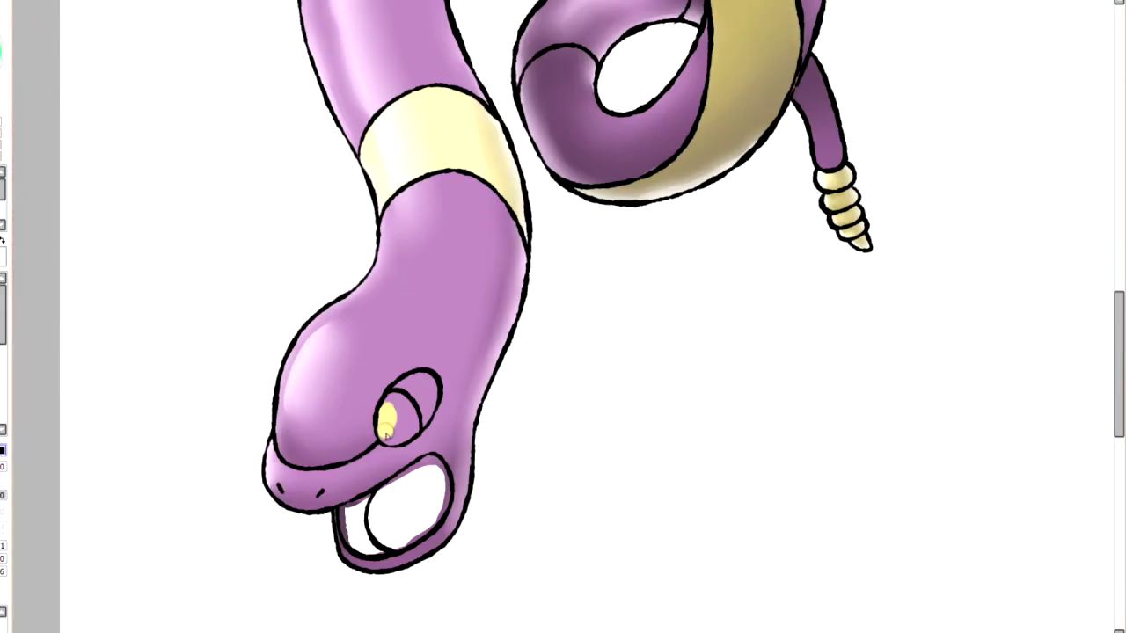
Step: Colour the Ekans's eye yellow and fill the mouth interior pink with deeper pink shading
left_click_drag(380, 433, 412, 436)
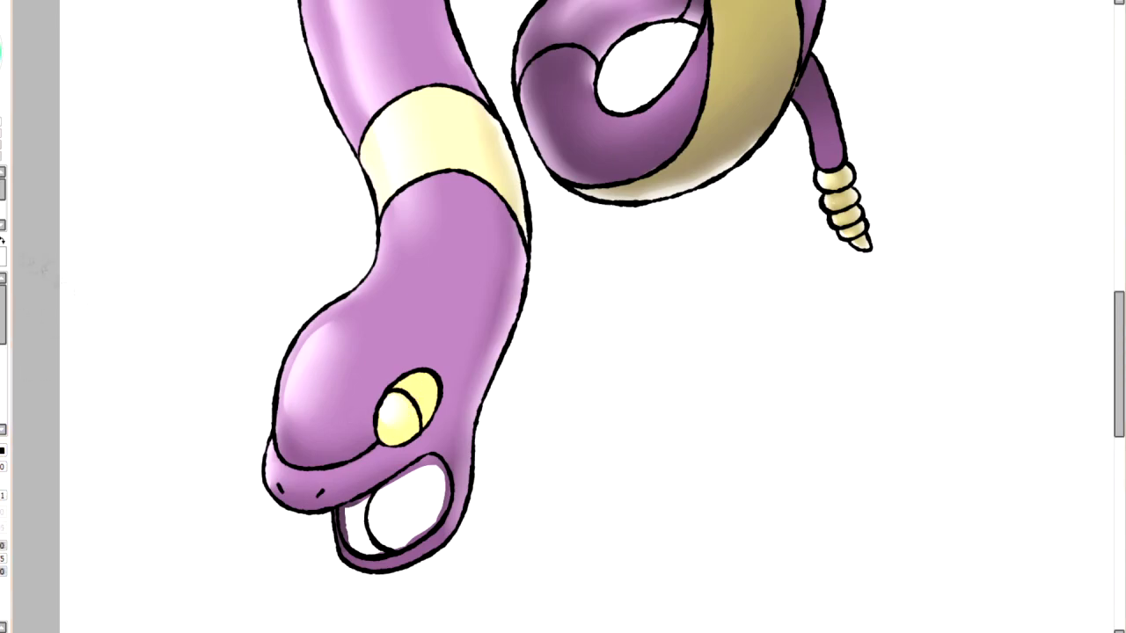
mouse_move(1119, 407)
left_mouse_down()
mouse_move(1121, 249)
mouse_move(1120, 408)
left_mouse_up()
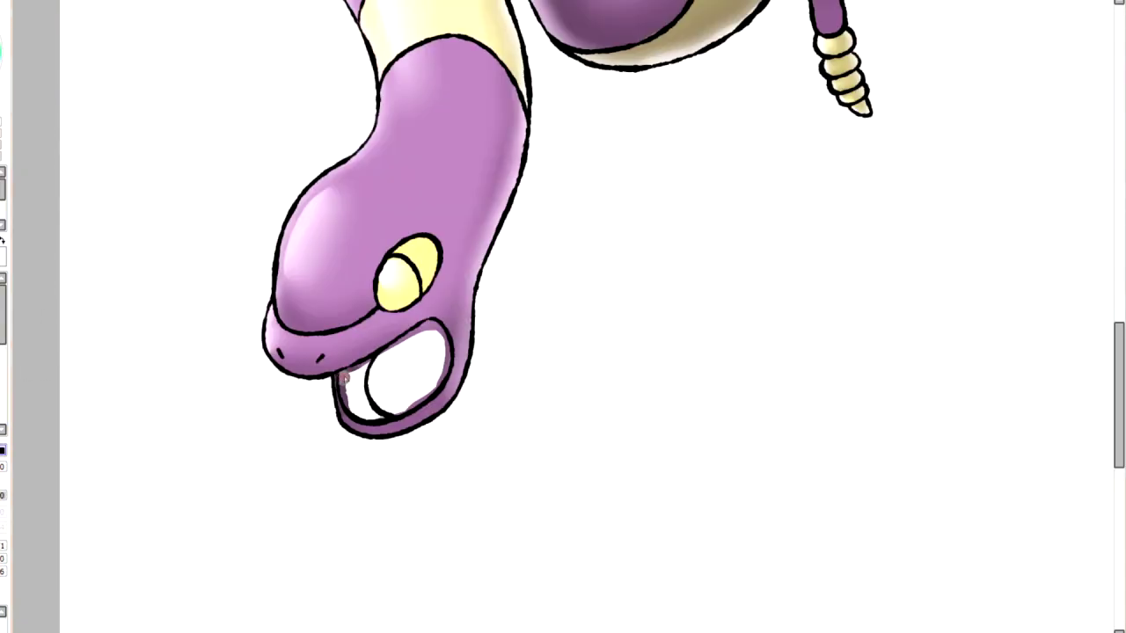
scroll(264, 352, "up", 2)
left_click_drag(239, 437, 275, 405)
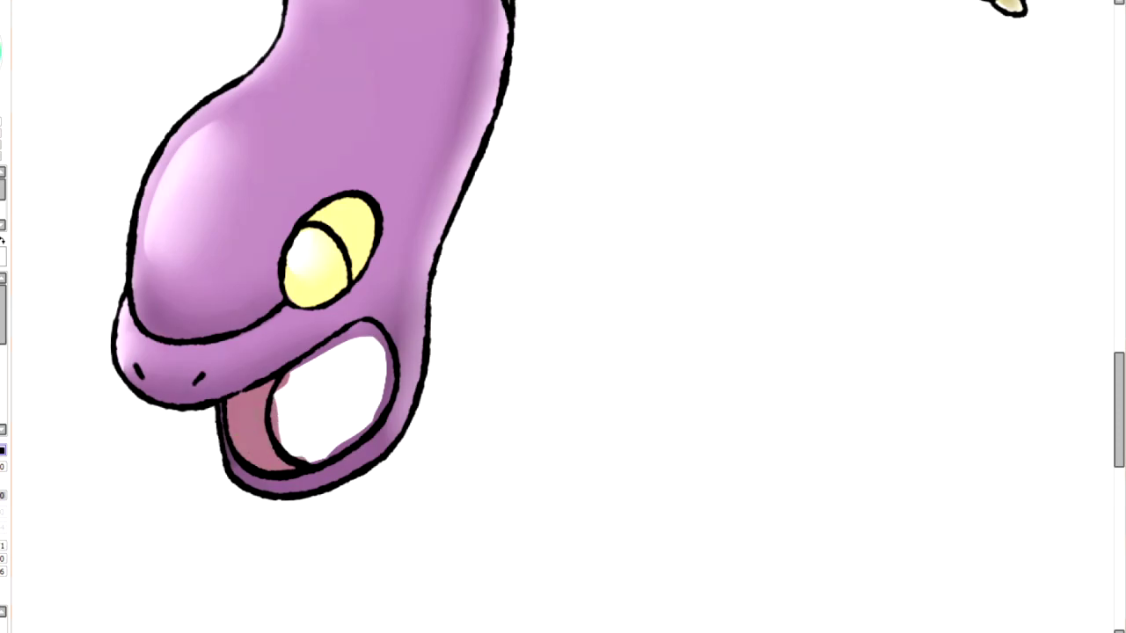
scroll(263, 352, "down", 2)
scroll(563, 352, "up", 10)
left_click_drag(1119, 219, 1120, 388)
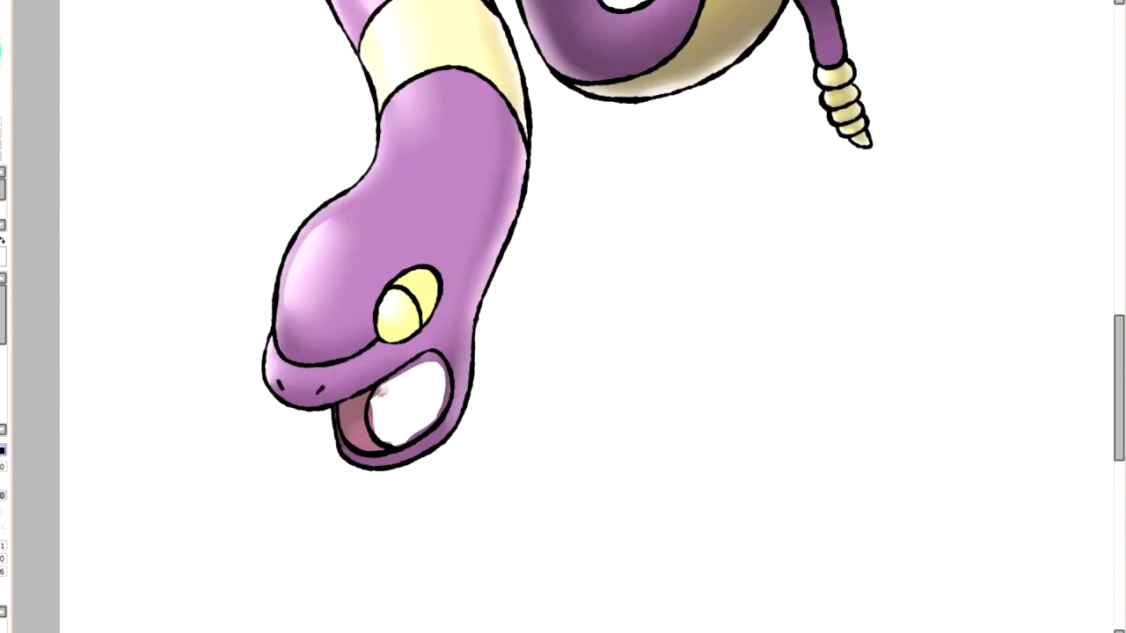
mouse_move(380, 392)
left_mouse_down()
mouse_move(396, 444)
mouse_move(446, 401)
mouse_move(413, 361)
mouse_move(435, 359)
mouse_move(409, 404)
left_mouse_up()
mouse_move(1120, 387)
left_mouse_down()
mouse_move(1119, 225)
mouse_move(1120, 391)
left_mouse_up()
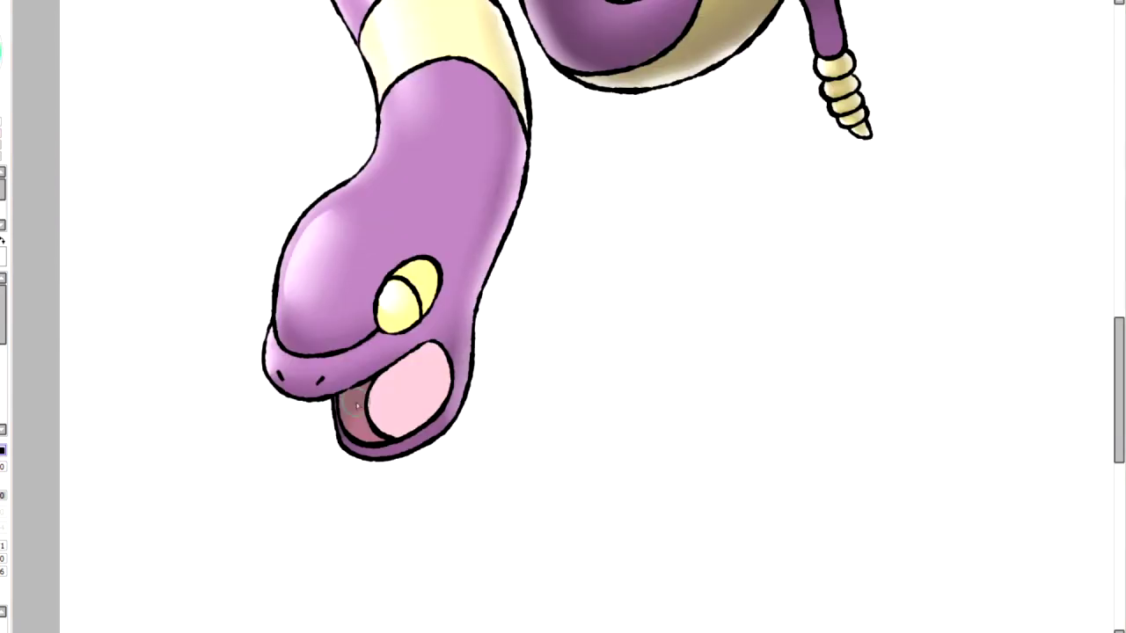
left_click_drag(357, 405, 423, 387)
Step: Sketch Arbok's head circle, hood sides and lower body outline in blue beside the Ekans
key("ctrl+minus")
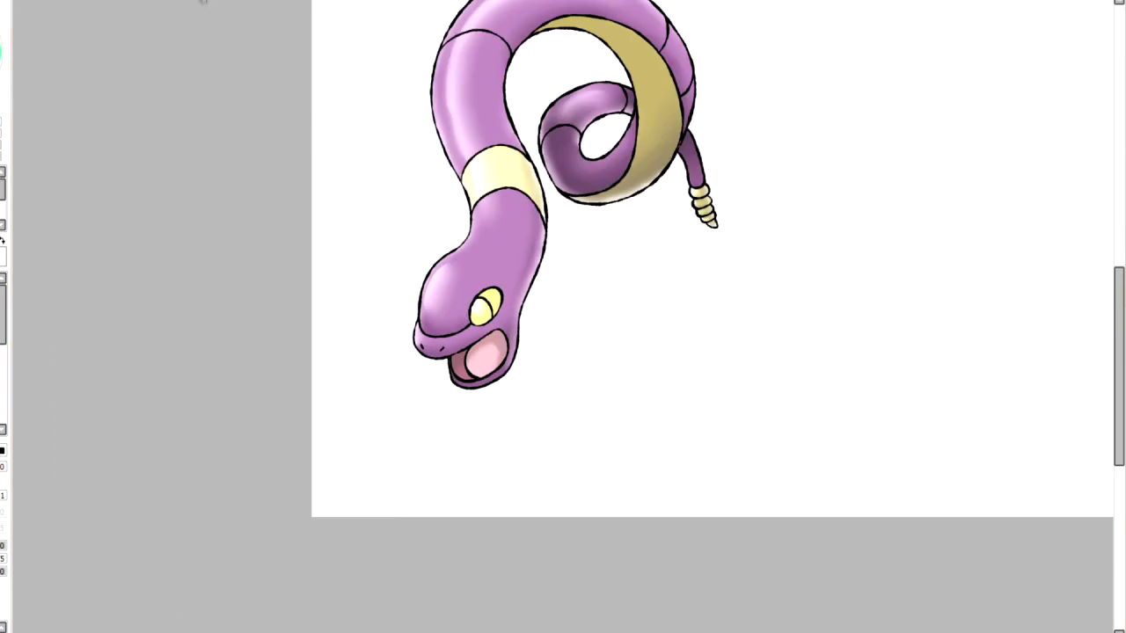
scroll(713, 317, "up", 3)
scroll(616, 316, "right", 3)
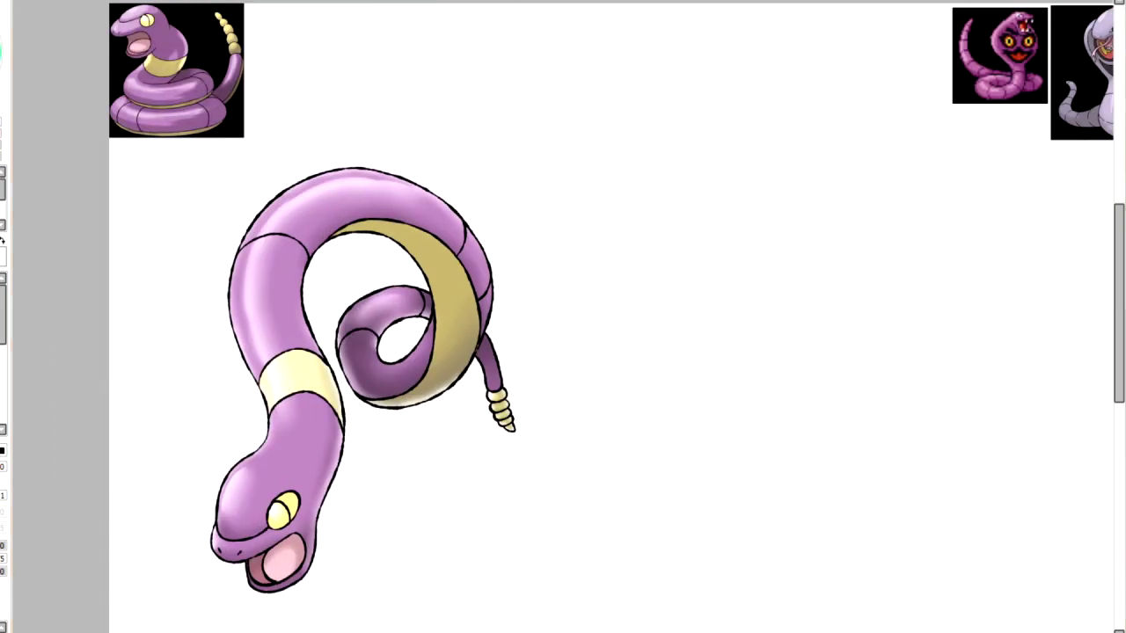
scroll(563, 316, "right", 5)
scroll(563, 317, "left", 1)
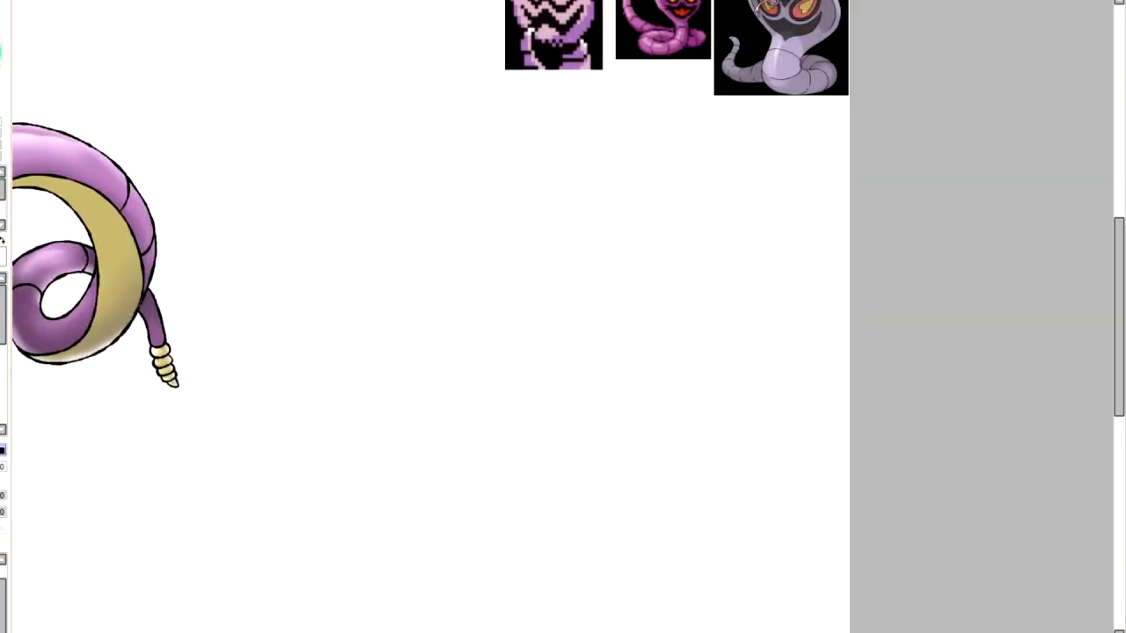
mouse_move(528, 171)
left_mouse_down()
mouse_move(541, 290)
mouse_move(619, 237)
mouse_move(527, 163)
mouse_move(624, 220)
mouse_move(607, 273)
left_mouse_up()
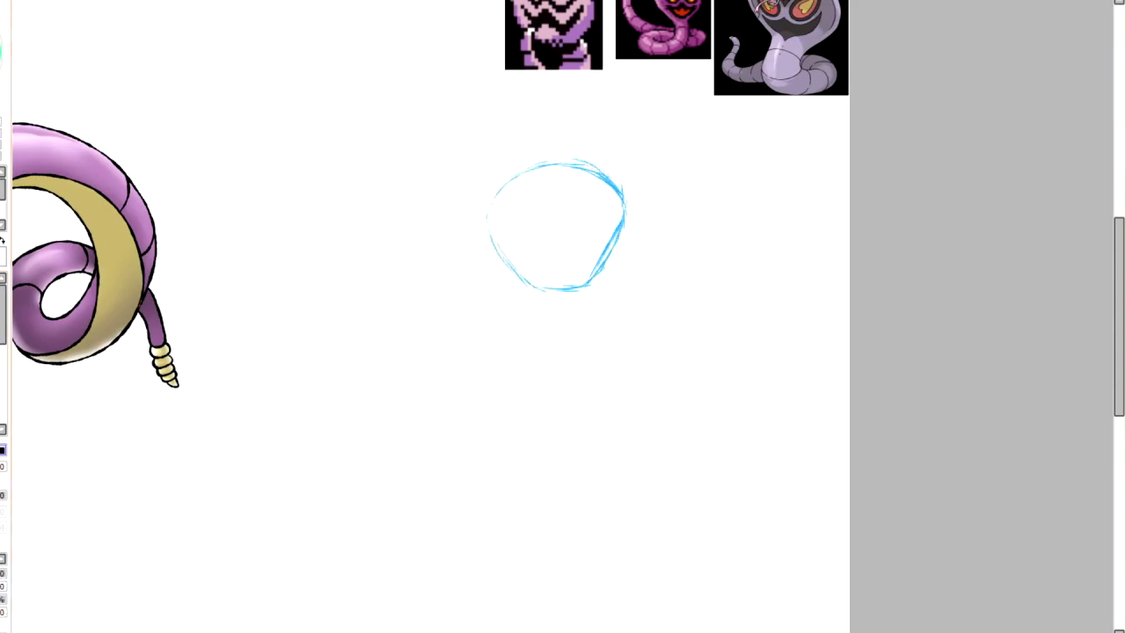
key("ctrl+z")
left_click_drag(501, 189, 413, 272)
scroll(563, 316, "up", 2)
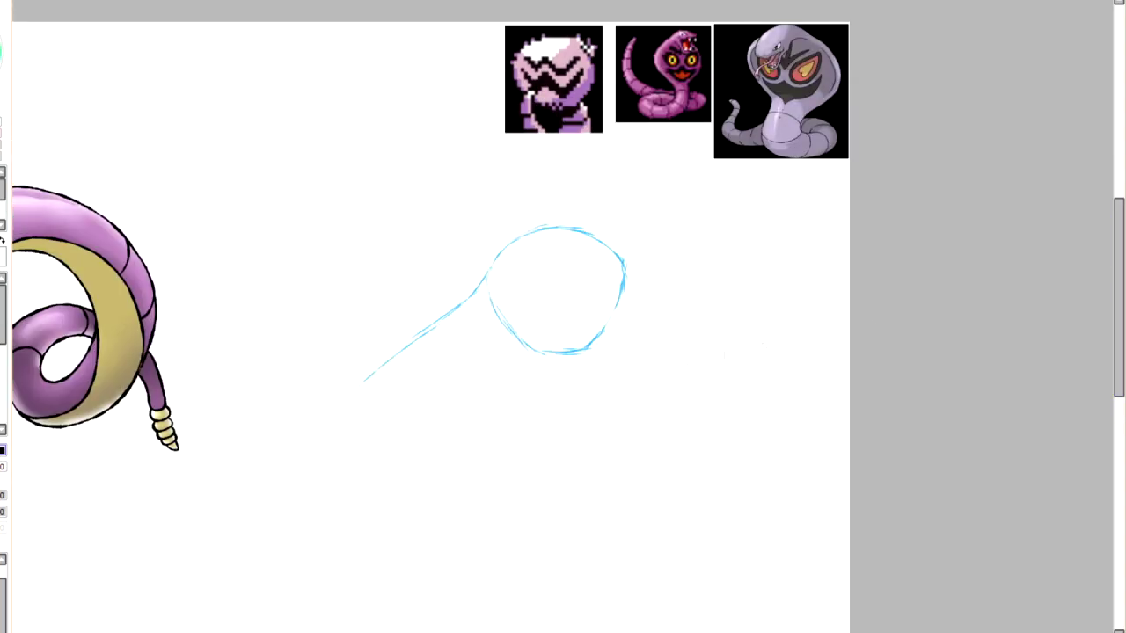
left_click_drag(364, 377, 405, 620)
left_click_drag(622, 268, 728, 364)
left_click_drag(660, 316, 686, 624)
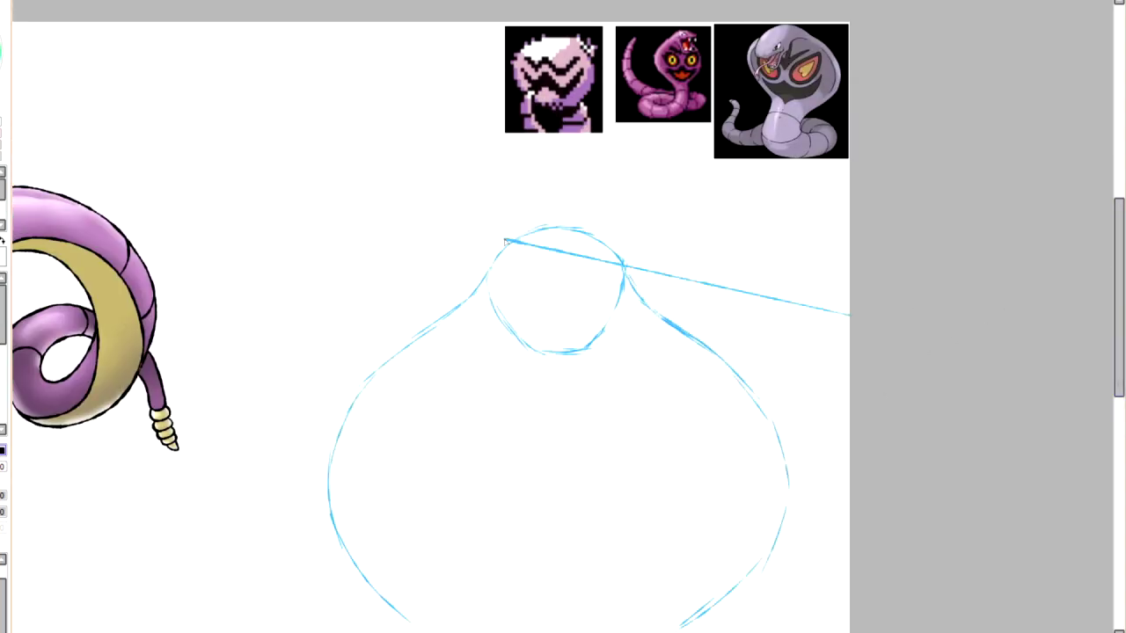
scroll(563, 317, "down", 2)
Step: Move the Arbok sketch up and scale it down with Ctrl+T, then deselect
key("ctrl+minus")
left_click_drag(563, 352, 549, 268)
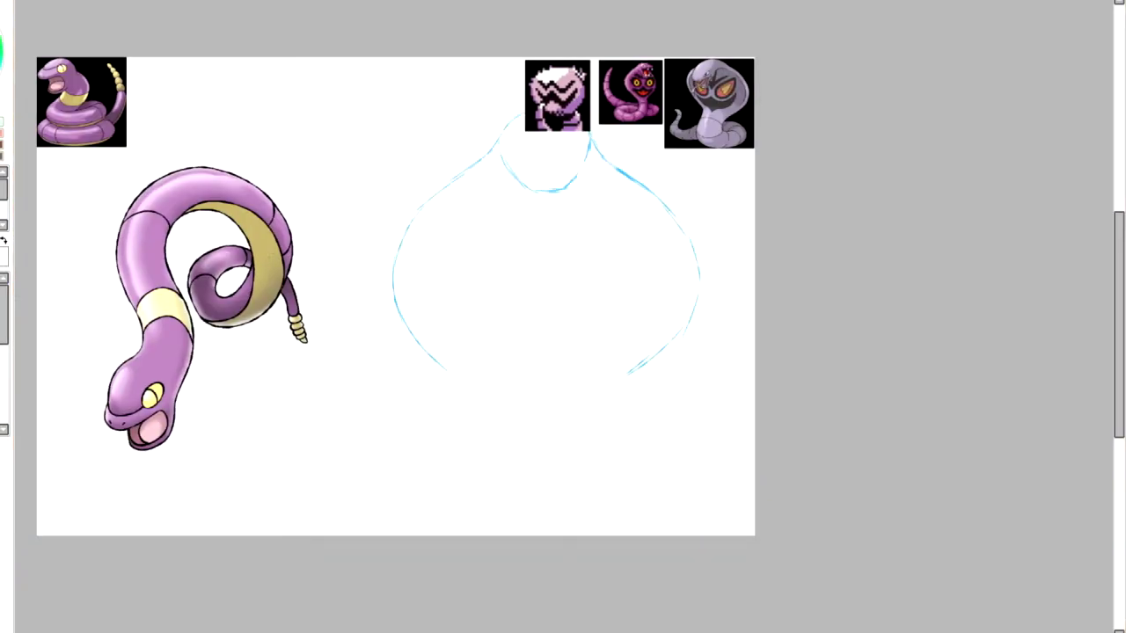
key("ctrl+t")
left_click_drag(751, 460, 636, 326)
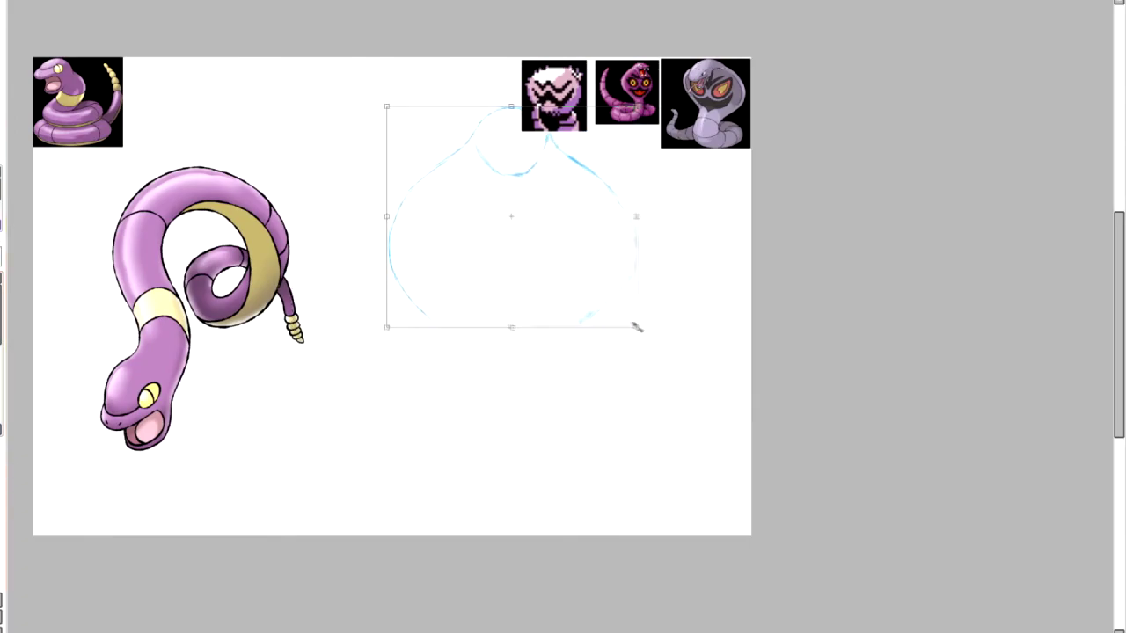
left_click_drag(603, 281, 666, 314)
key("Return")
key("ctrl+d")
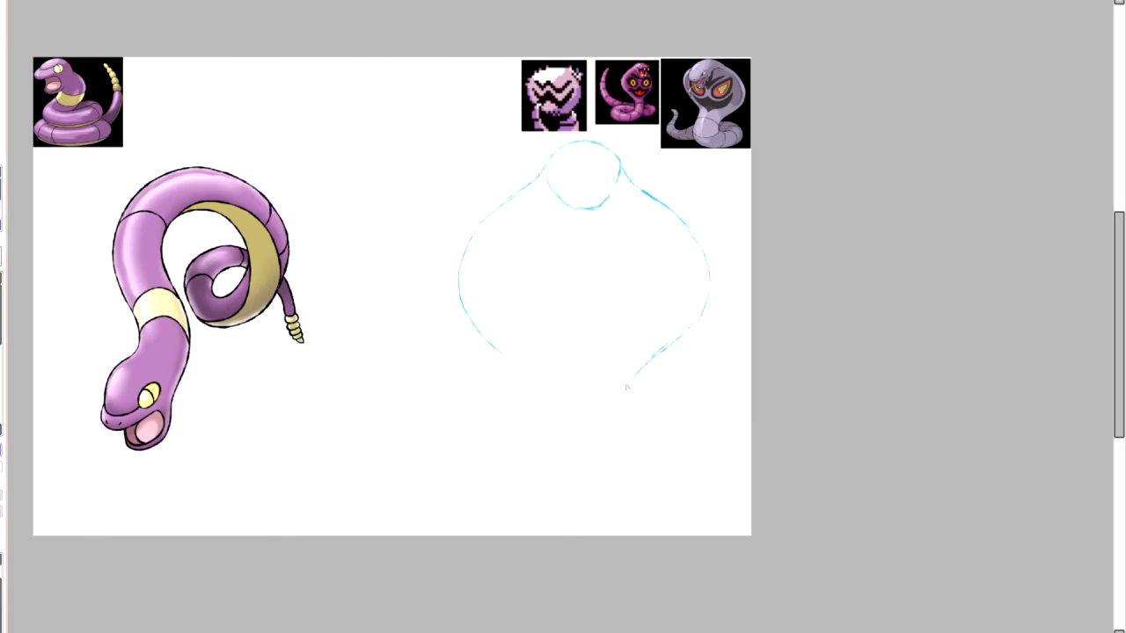
Step: Sketch the lower body lobe, a spiral curl and the tail rising at bottom-left
mouse_move(627, 387)
left_mouse_down()
mouse_move(568, 486)
mouse_move(444, 338)
left_mouse_up()
left_click_drag(532, 420, 473, 396)
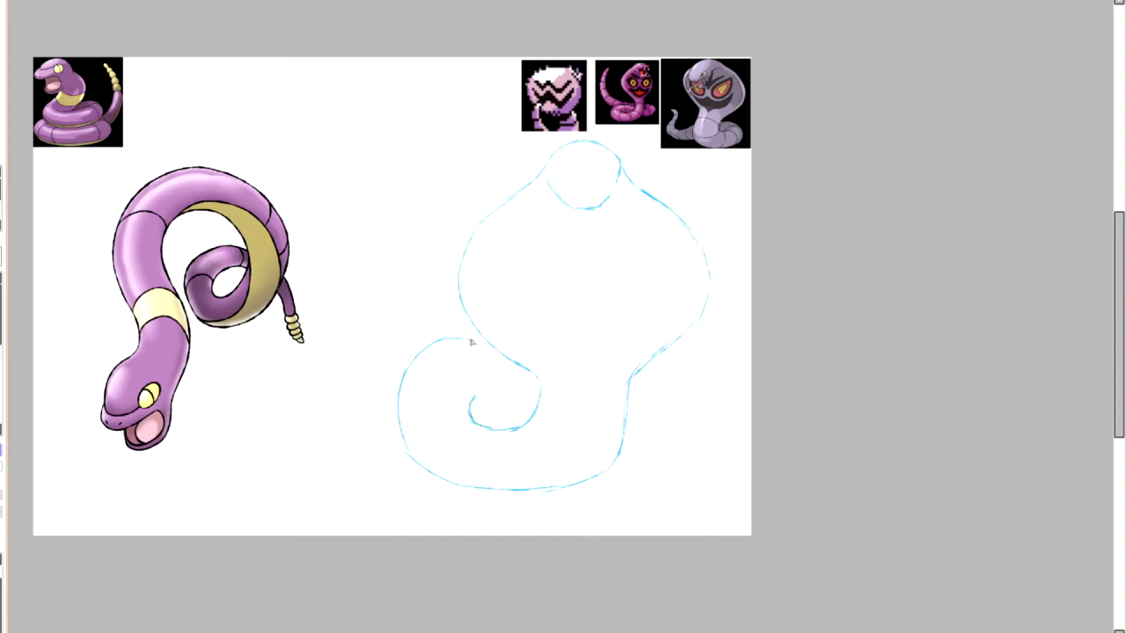
mouse_move(410, 459)
left_mouse_down()
mouse_move(360, 418)
mouse_move(402, 281)
left_mouse_up()
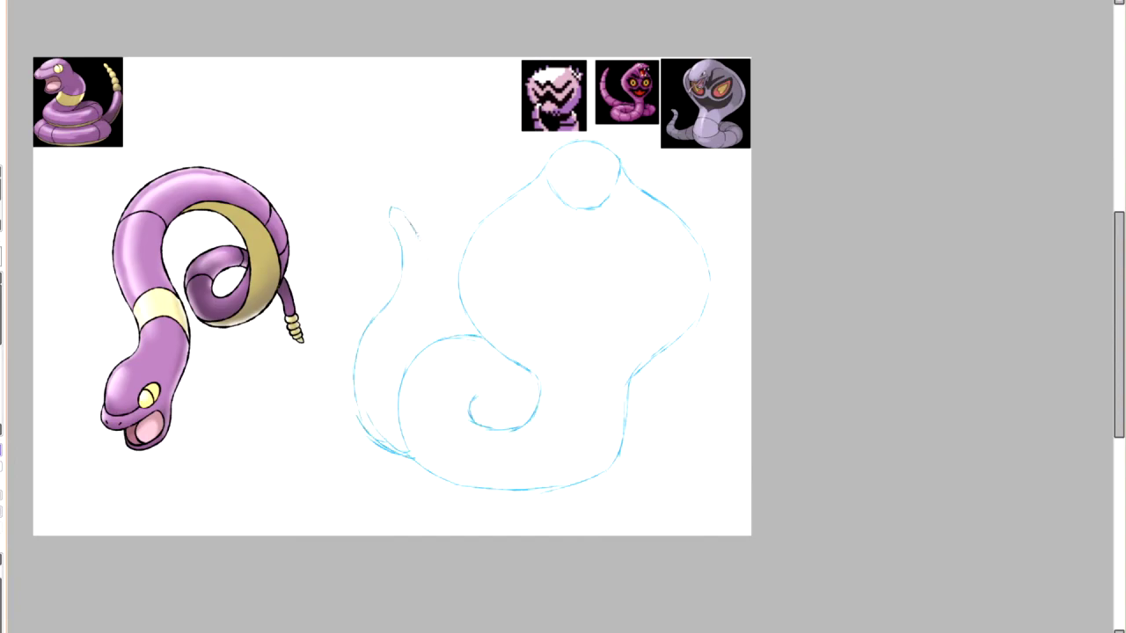
mouse_move(407, 220)
left_mouse_down()
mouse_move(432, 317)
mouse_move(419, 360)
left_mouse_up()
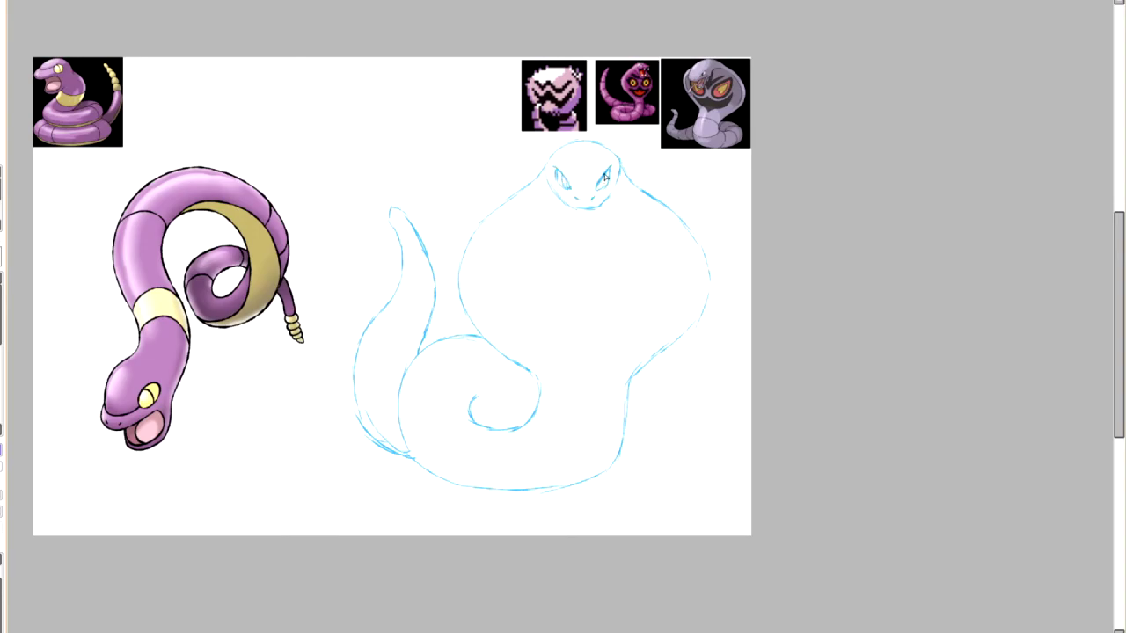
Step: Outline the small head and sketch a selected eye marking on the hood's right side
scroll(504, 173, "up", 2)
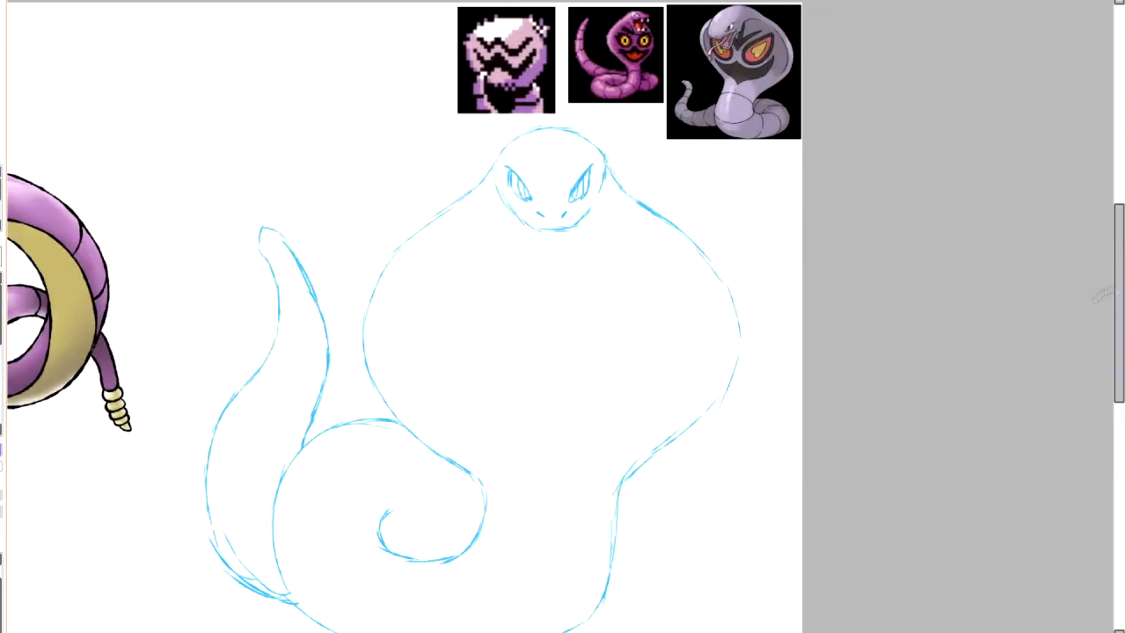
left_click_drag(547, 203, 601, 147)
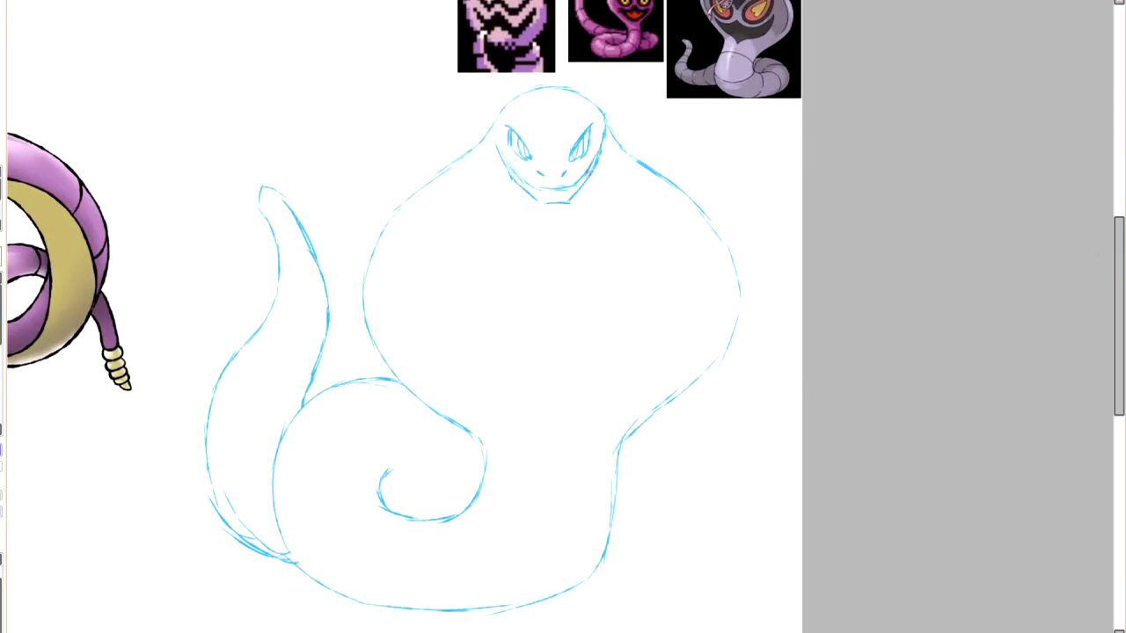
left_click_drag(499, 152, 543, 197)
scroll(1019, 250, "up", 1)
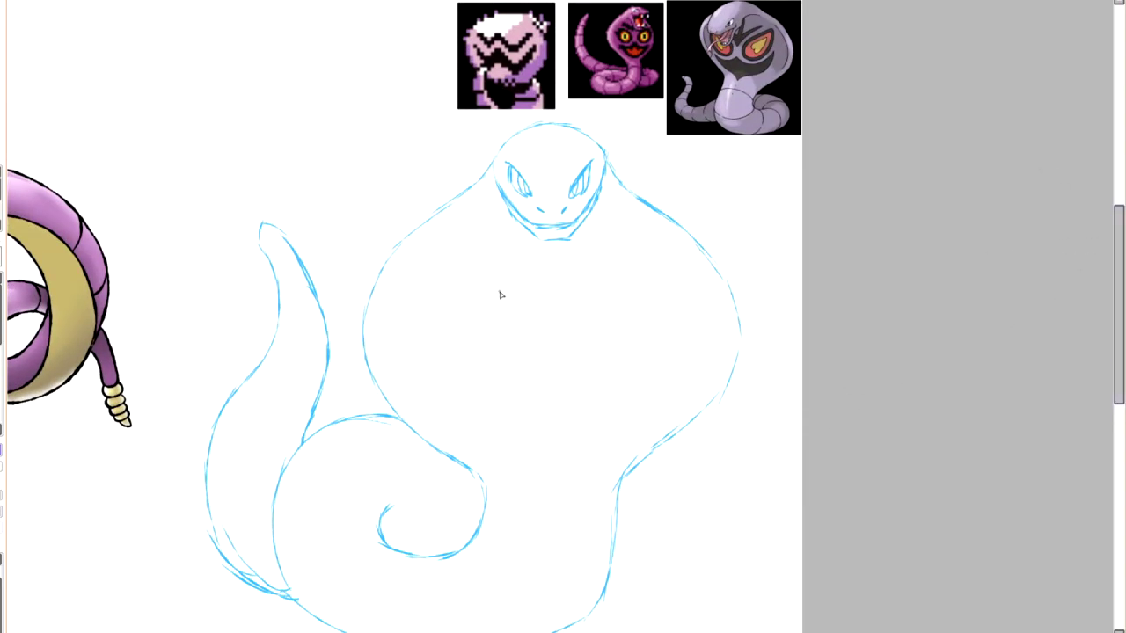
mouse_move(665, 277)
left_mouse_down()
mouse_move(584, 355)
mouse_move(681, 315)
mouse_move(584, 315)
mouse_move(678, 310)
mouse_move(675, 284)
mouse_move(597, 343)
mouse_move(662, 321)
mouse_move(646, 292)
mouse_move(649, 339)
mouse_move(628, 327)
mouse_move(631, 343)
left_mouse_up()
mouse_move(583, 396)
left_mouse_down()
mouse_move(682, 370)
mouse_move(620, 251)
left_mouse_up()
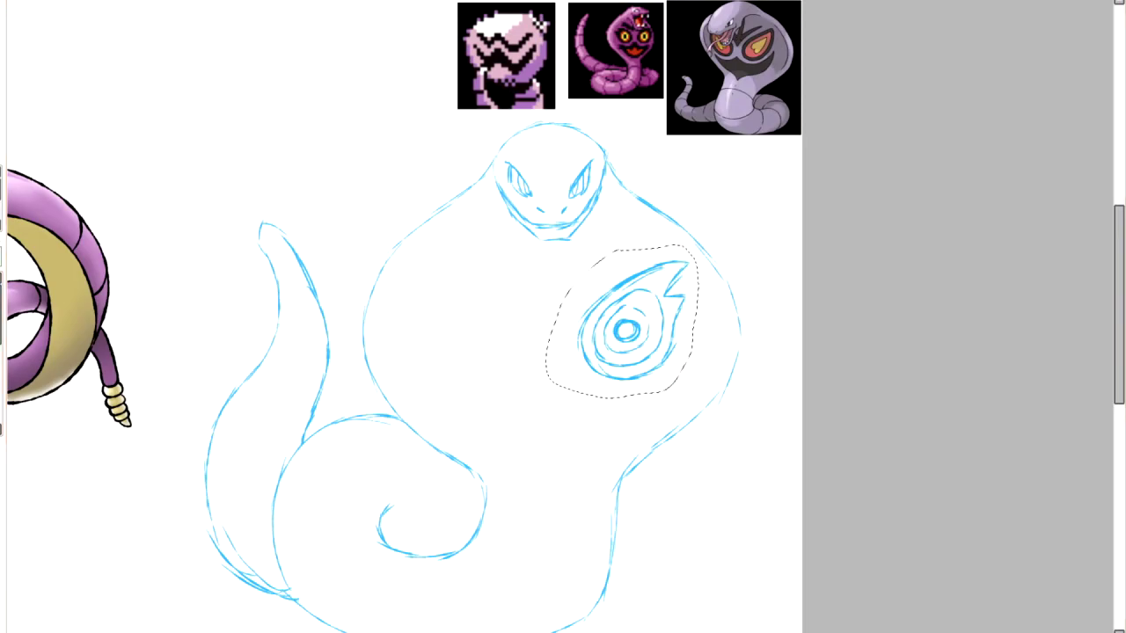
Step: Copy and mirror the hood eye marking to form the left eye
key("ctrl+c")
key("ctrl+v")
key("ctrl+t")
left_click_drag(669, 311, 503, 314)
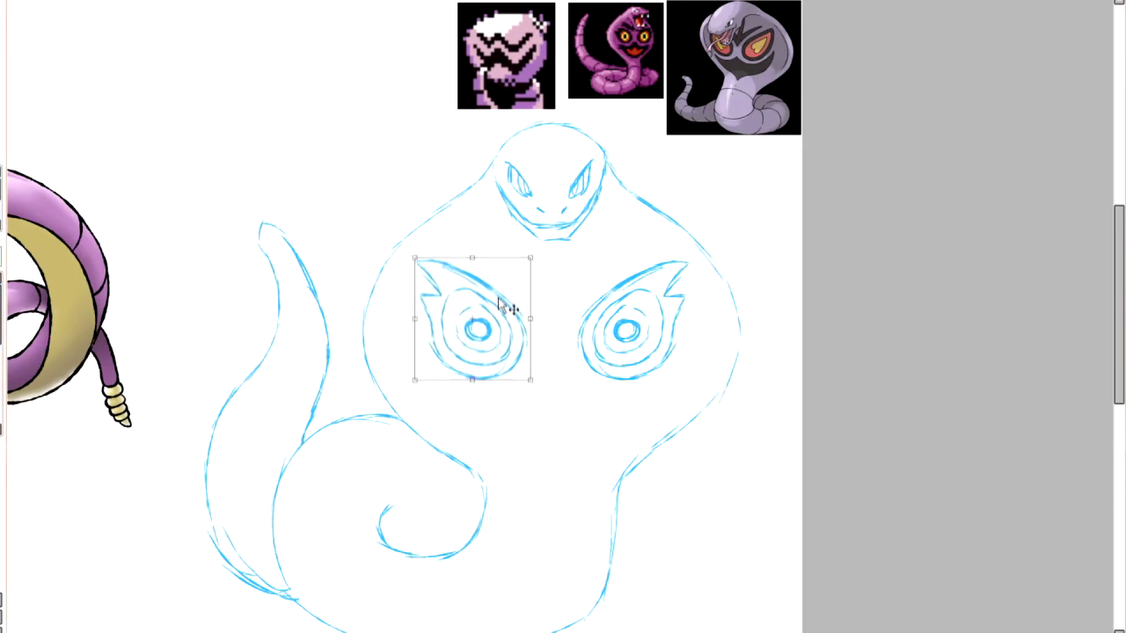
key("Return")
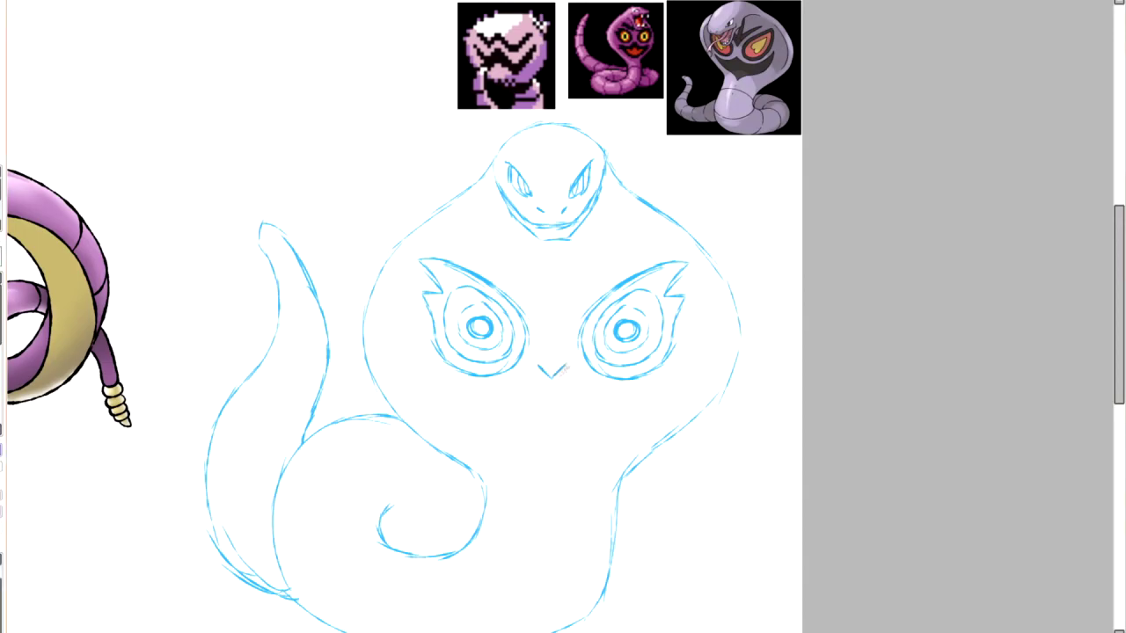
Step: Draw the hood's mouth lines and lower jaw curve from the nose
mouse_move(537, 365)
left_mouse_down()
mouse_move(484, 401)
mouse_move(406, 378)
left_mouse_up()
left_click_drag(442, 413, 553, 464)
mouse_move(435, 403)
left_mouse_down()
mouse_move(540, 466)
mouse_move(609, 458)
left_mouse_up()
mouse_move(564, 367)
left_mouse_down()
mouse_move(577, 396)
mouse_move(690, 370)
mouse_move(567, 318)
mouse_move(655, 353)
left_mouse_up()
Step: Add angled brows over both eyes, a neck line and a wide fanged grin
key("ctrl+d")
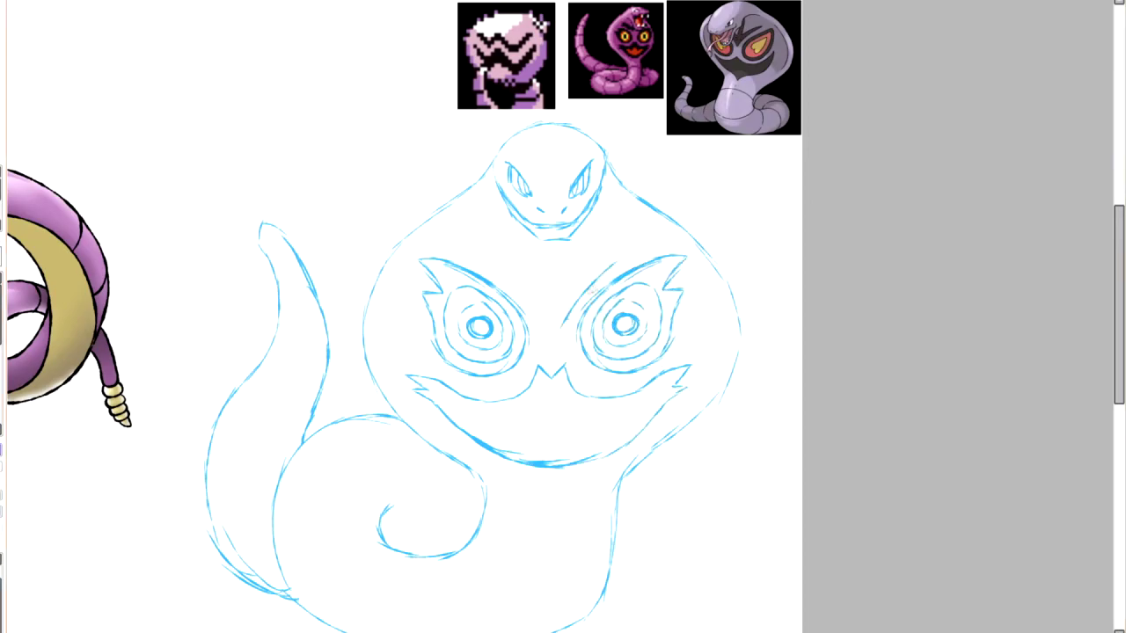
mouse_move(644, 243)
left_mouse_down()
mouse_move(563, 331)
mouse_move(475, 255)
mouse_move(545, 303)
left_mouse_up()
mouse_move(540, 243)
left_mouse_down()
mouse_move(541, 302)
mouse_move(561, 306)
left_mouse_up()
left_click_drag(573, 315, 555, 331)
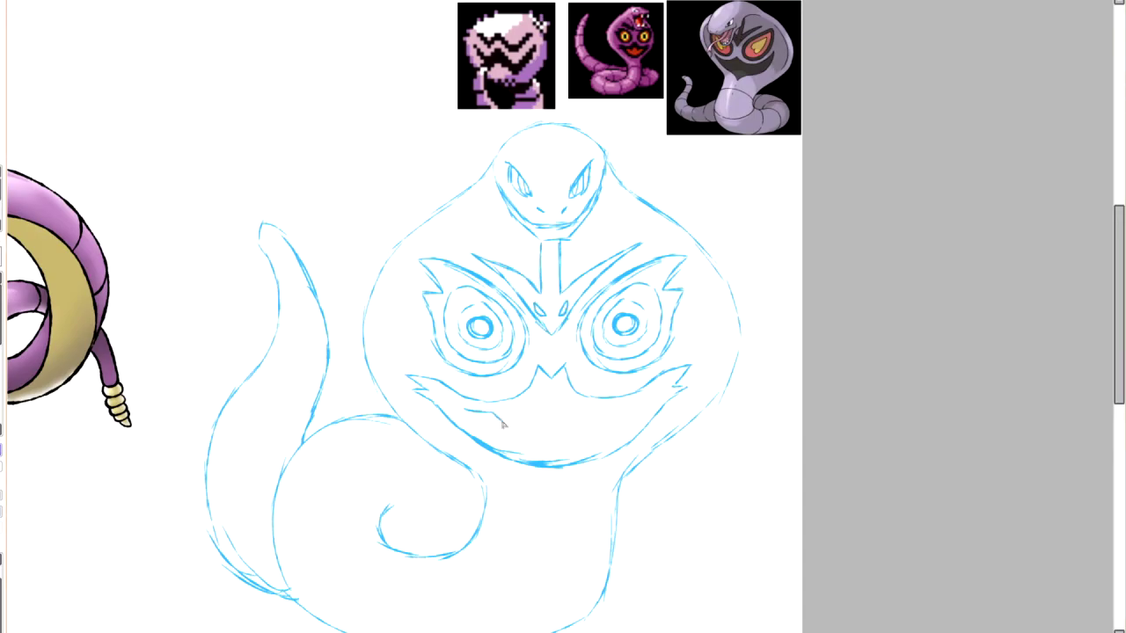
mouse_move(503, 424)
left_mouse_down()
mouse_move(646, 400)
mouse_move(472, 418)
left_mouse_up()
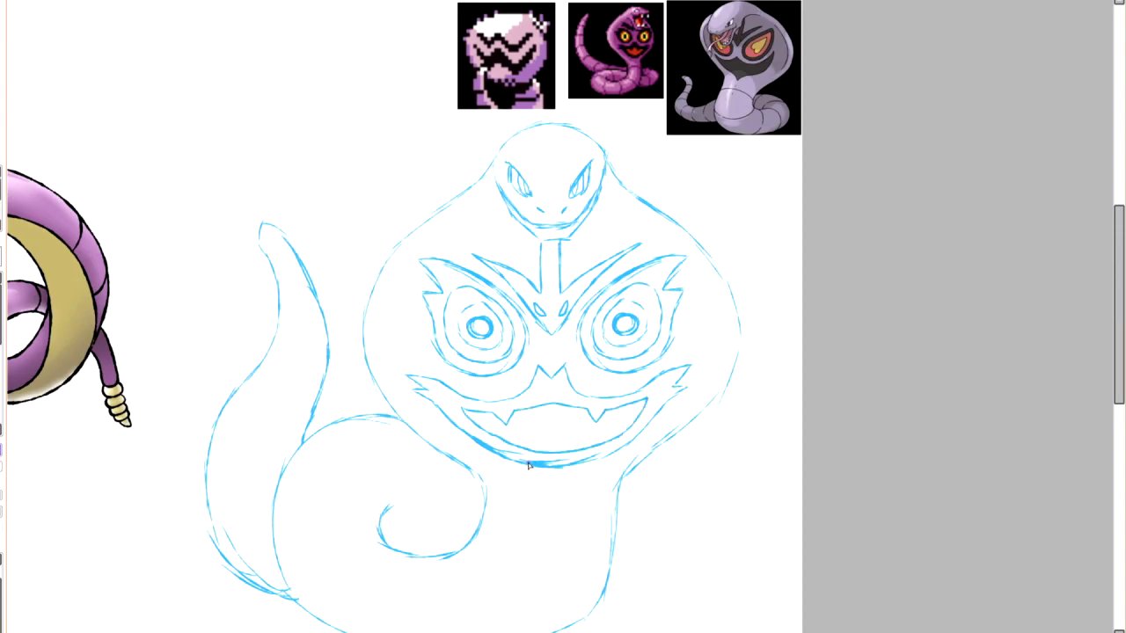
Step: Select the grin and resize the hood's mouth pattern slightly with Free Transform
scroll(531, 472, "down", 1)
mouse_move(425, 319)
left_mouse_down()
mouse_move(473, 410)
mouse_move(704, 310)
left_mouse_up()
left_click_drag(620, 345, 425, 319)
key("ctrl+t")
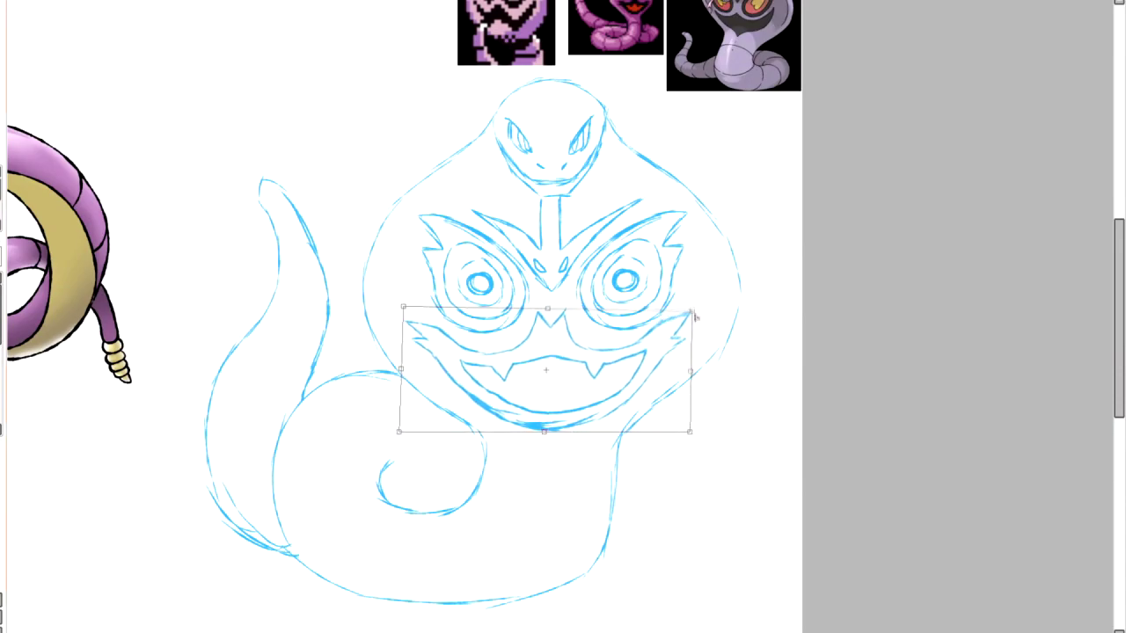
left_click_drag(703, 306, 695, 314)
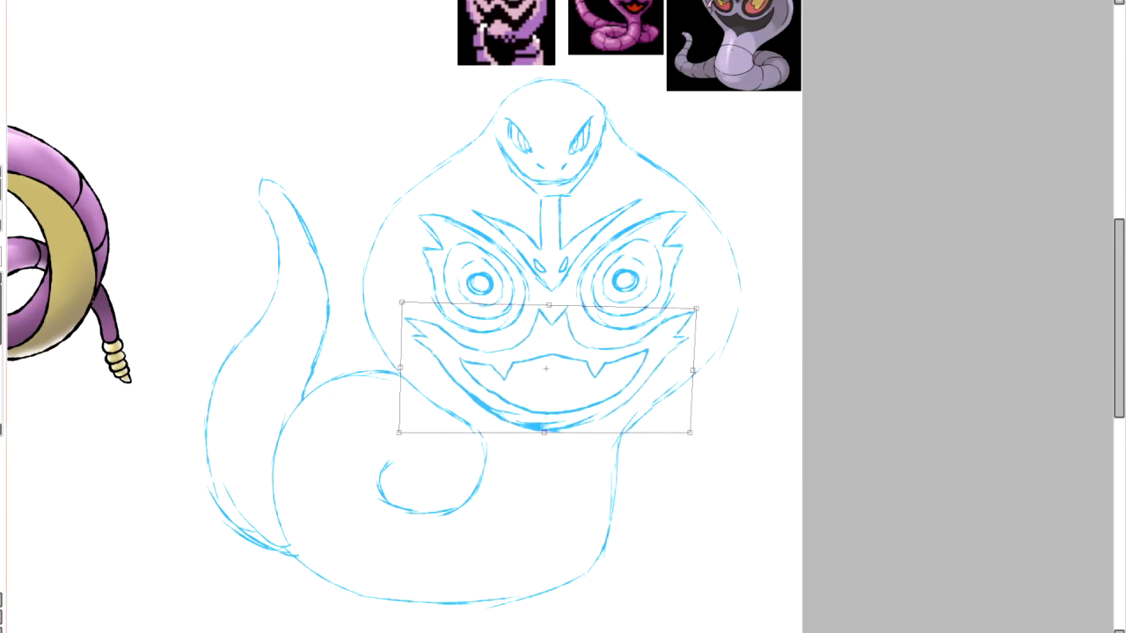
key("Return")
Step: Sketch belly lines and coil curves across Arbok's body
left_click_drag(484, 473, 614, 500)
left_click_drag(406, 519, 399, 603)
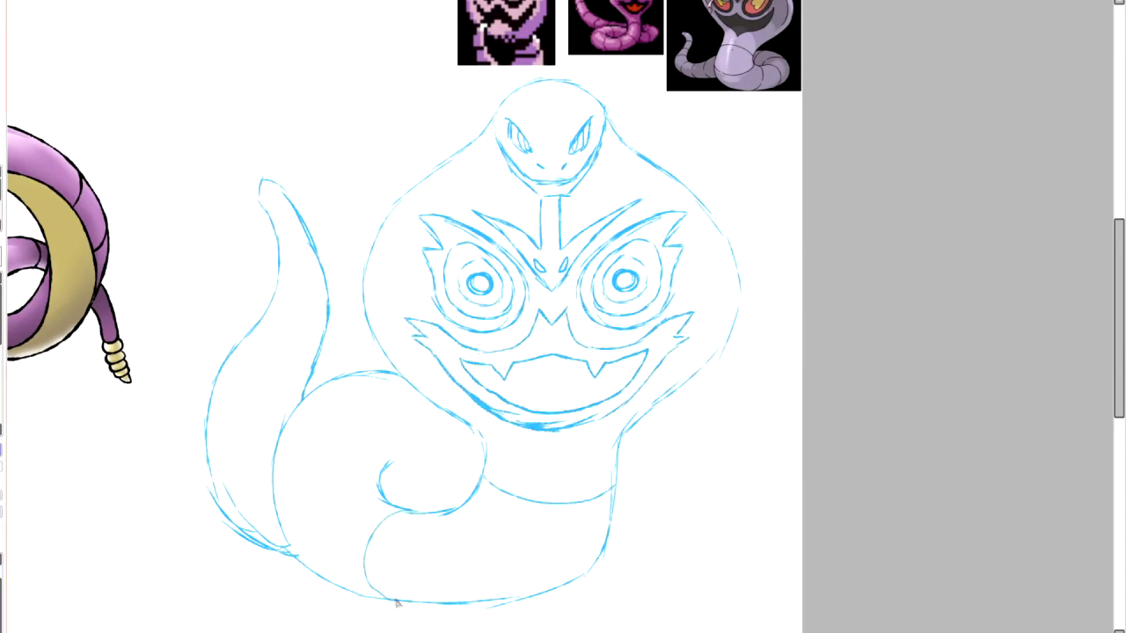
left_click_drag(384, 475, 300, 409)
left_click_drag(387, 503, 467, 474)
left_click_drag(222, 501, 290, 429)
mouse_move(219, 376)
left_mouse_down()
mouse_move(225, 362)
mouse_move(313, 374)
left_mouse_up()
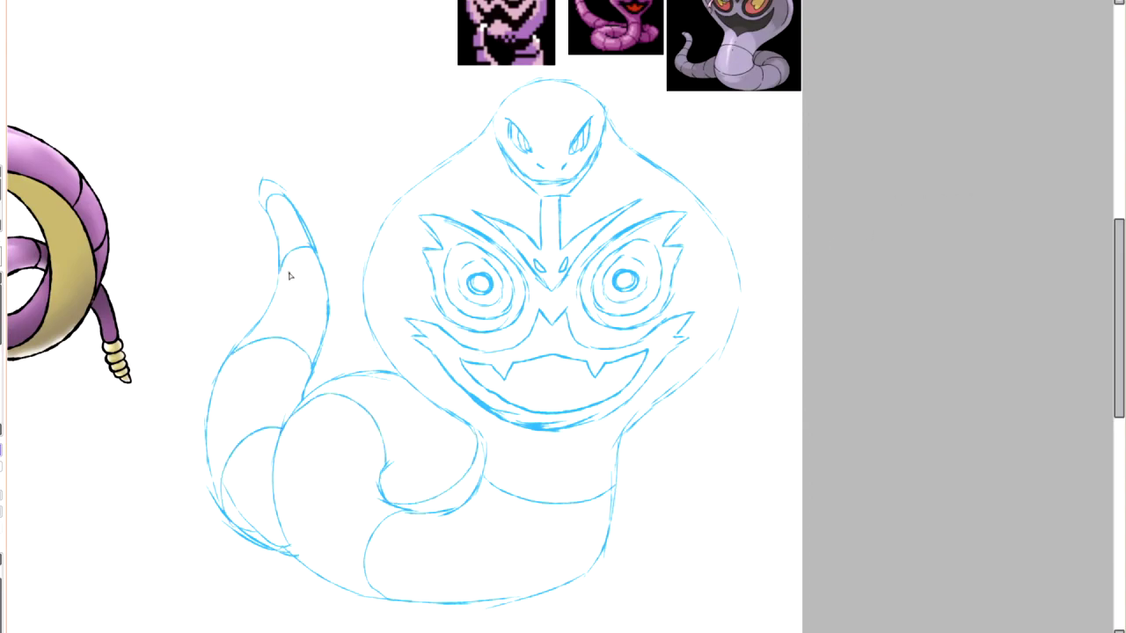
Step: Reshape the small head's right eye with Ctrl+T and zoom out
key("ctrl+t")
mouse_move(598, 111)
left_mouse_down()
mouse_move(583, 131)
mouse_move(596, 153)
left_mouse_up()
key("Return")
key("minus")
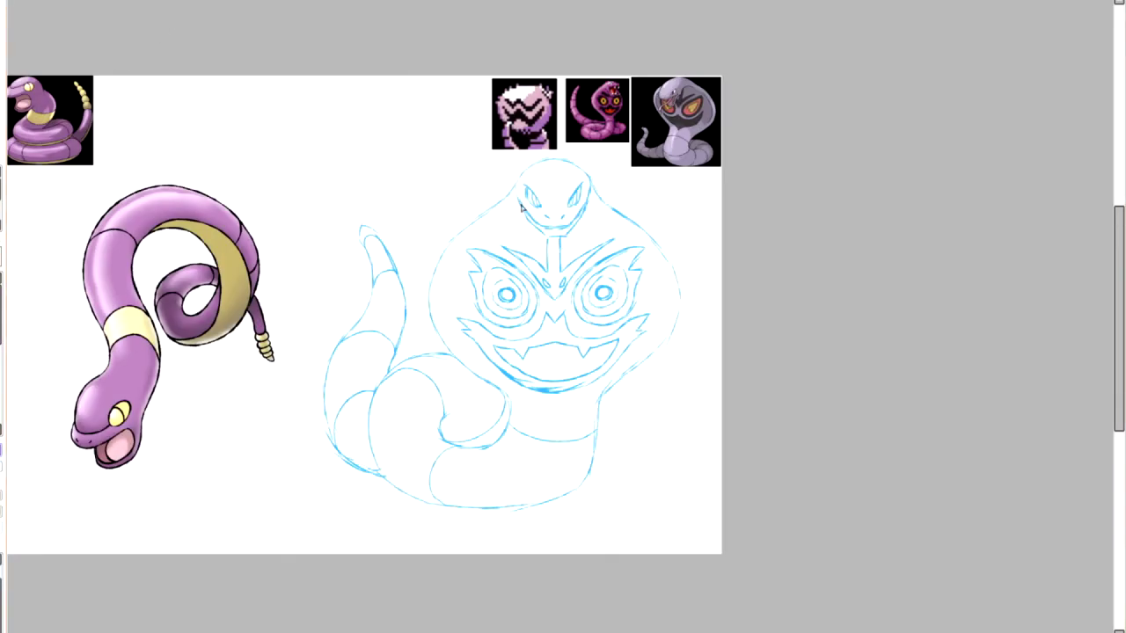
Step: Fade the blue sketch layer and ink Arbok's jaw line and both eyes in black
key("5")
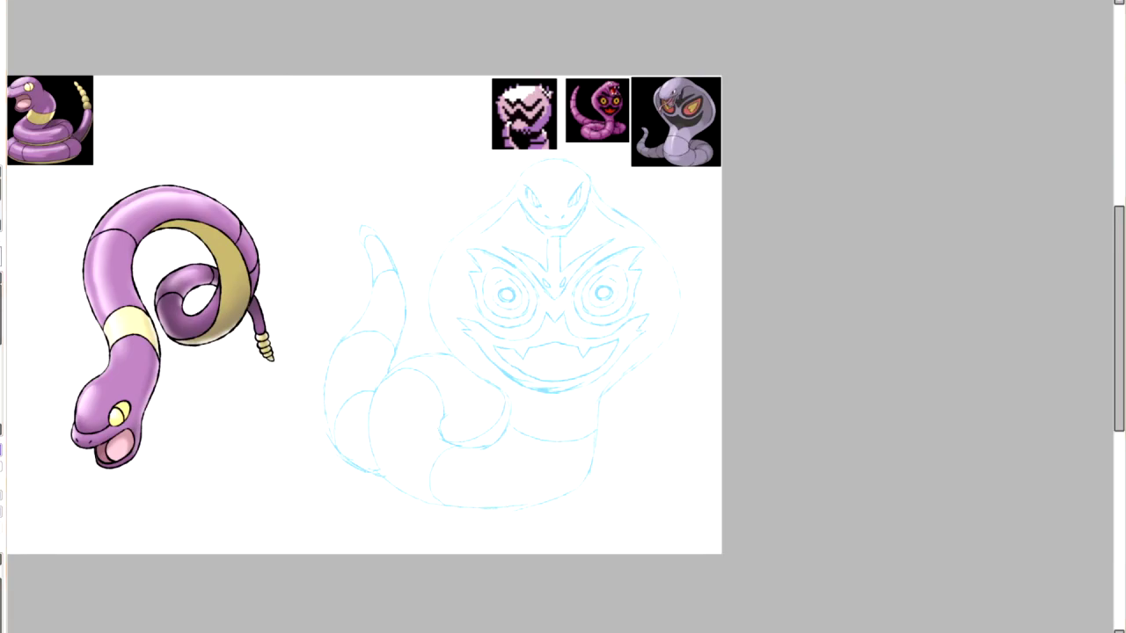
scroll(559, 184, "up", 3)
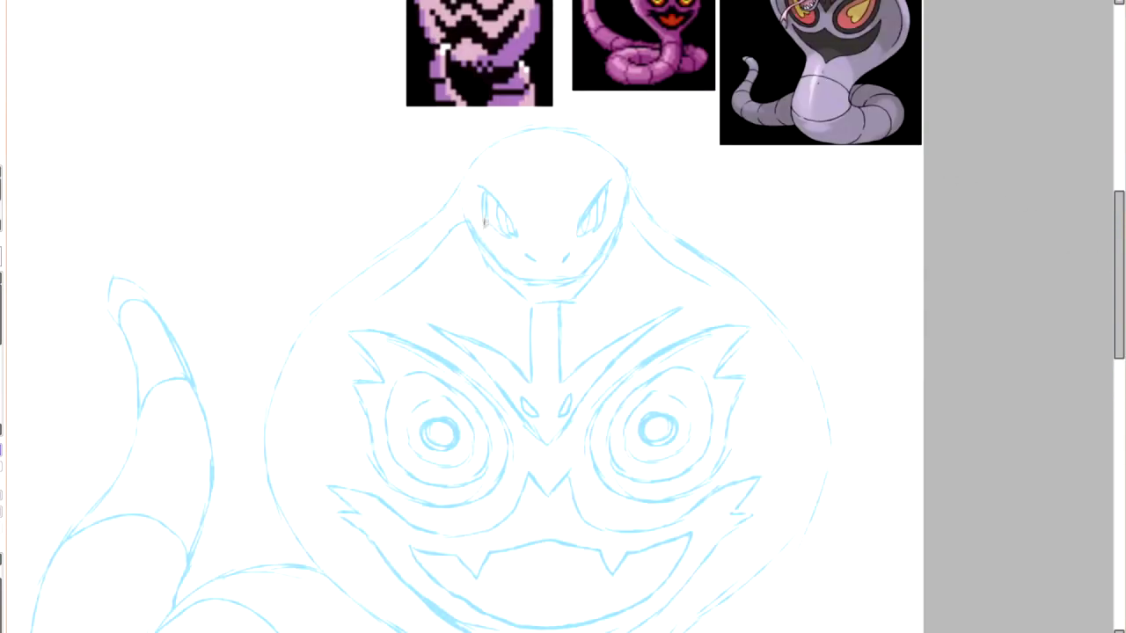
mouse_move(460, 201)
left_mouse_down()
mouse_move(572, 283)
mouse_move(628, 190)
mouse_move(576, 303)
mouse_move(479, 258)
left_mouse_up()
mouse_move(609, 185)
left_mouse_down()
mouse_move(578, 234)
mouse_move(605, 219)
left_mouse_up()
scroll(545, 263, "up", 2)
scroll(545, 264, "down", 1)
mouse_move(481, 215)
left_mouse_down()
mouse_move(520, 269)
mouse_move(485, 250)
mouse_move(515, 267)
left_mouse_up()
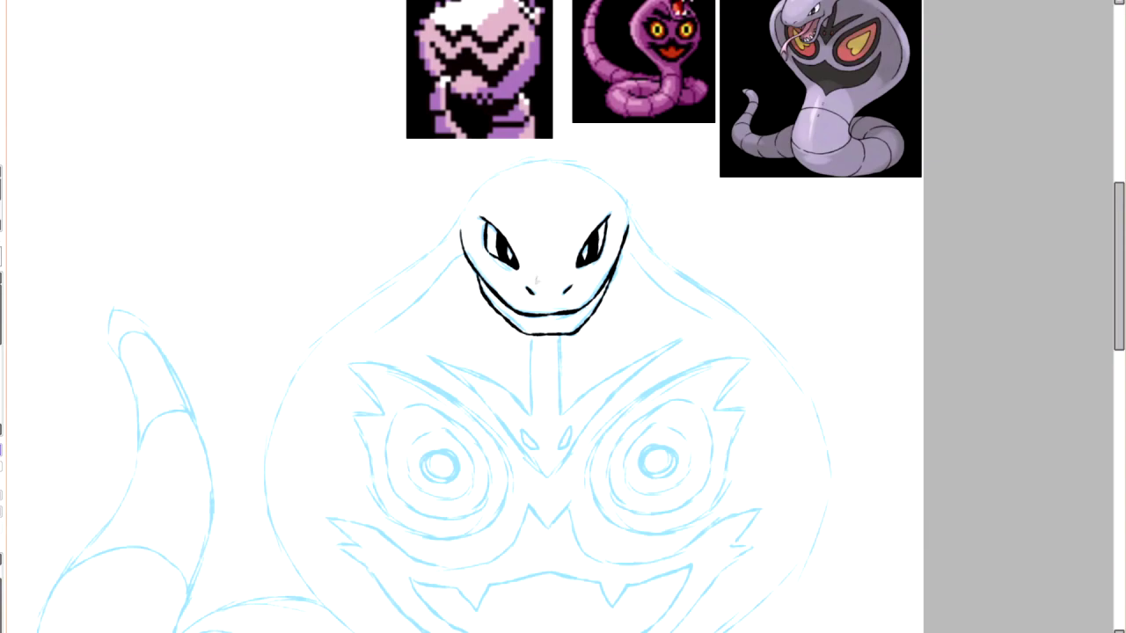
scroll(536, 280, "down", 2)
mouse_move(457, 145)
left_mouse_down()
mouse_move(526, 76)
mouse_move(643, 151)
mouse_move(830, 378)
mouse_move(643, 625)
left_mouse_up()
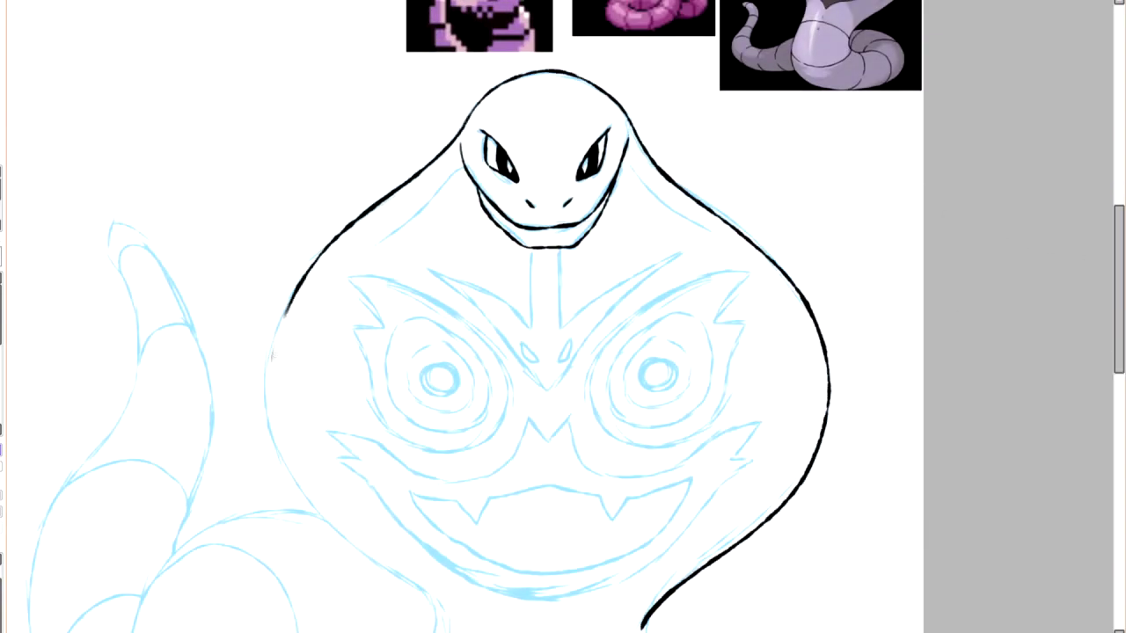
Step: Ink the left body outline, the curled inner body line and the hood's outer outline
left_click_drag(286, 308, 444, 616)
scroll(563, 317, "down", 3)
mouse_move(431, 334)
left_mouse_down()
mouse_move(389, 460)
mouse_move(306, 393)
left_mouse_up()
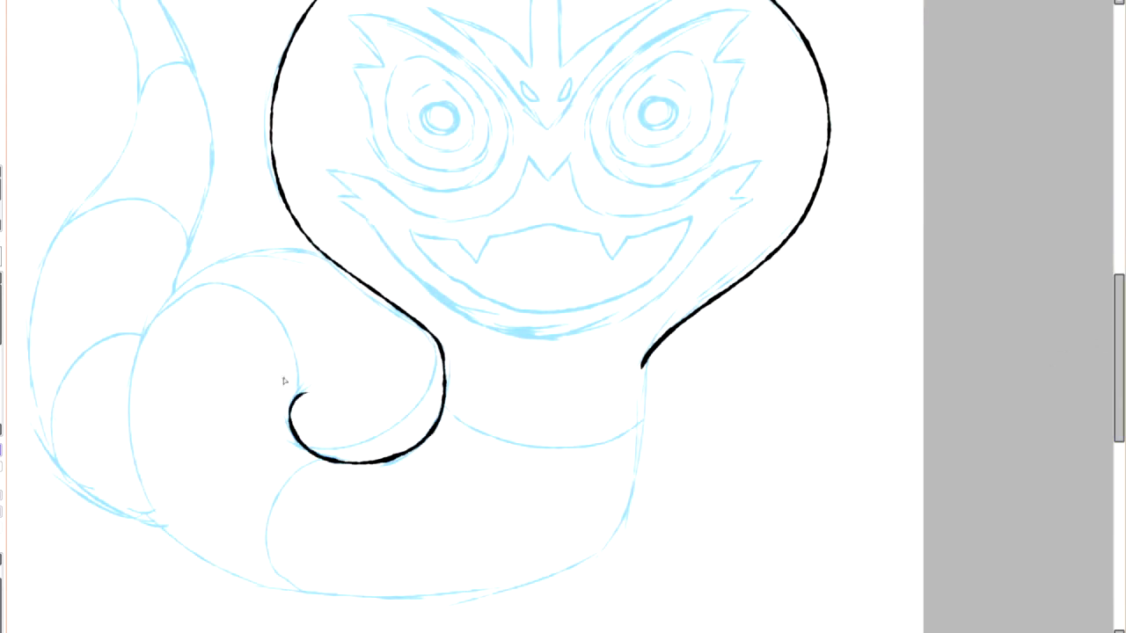
mouse_move(636, 435)
left_mouse_down()
mouse_move(276, 595)
mouse_move(189, 268)
mouse_move(325, 274)
left_mouse_up()
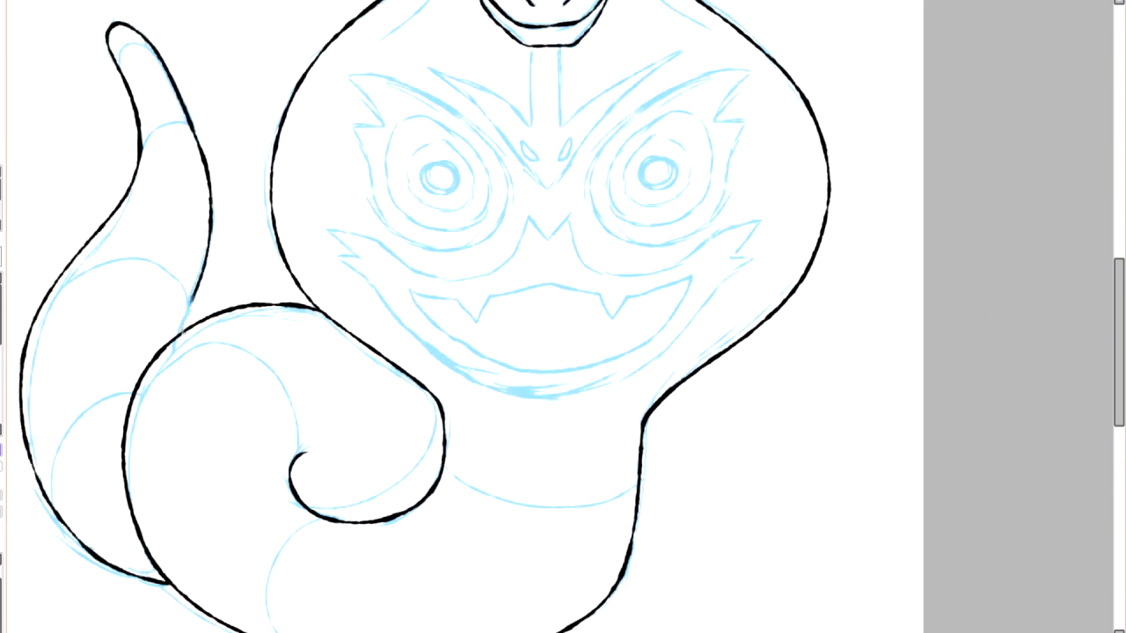
mouse_move(450, 453)
left_mouse_down()
mouse_move(619, 497)
mouse_move(479, 498)
mouse_move(645, 482)
left_mouse_up()
key("ctrl+z")
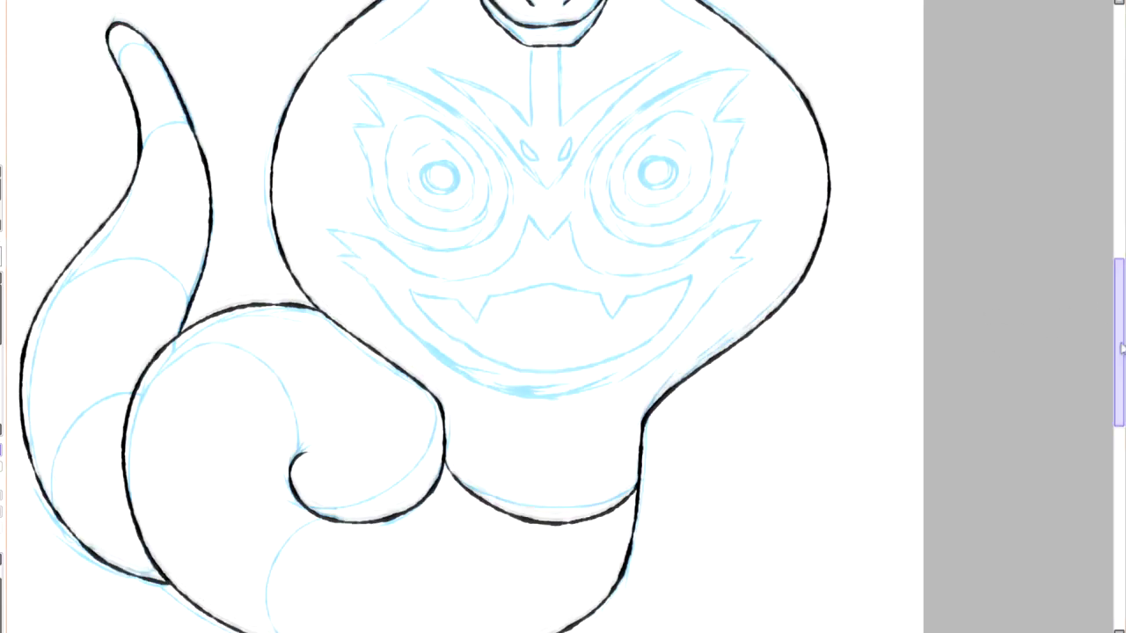
scroll(351, 422, "down", 2)
left_click_drag(321, 406, 251, 483)
Step: Ink the inner tail curl, inner coil curve, tail bands and the neck V
left_click_drag(303, 340, 137, 295)
key("ctrl+z")
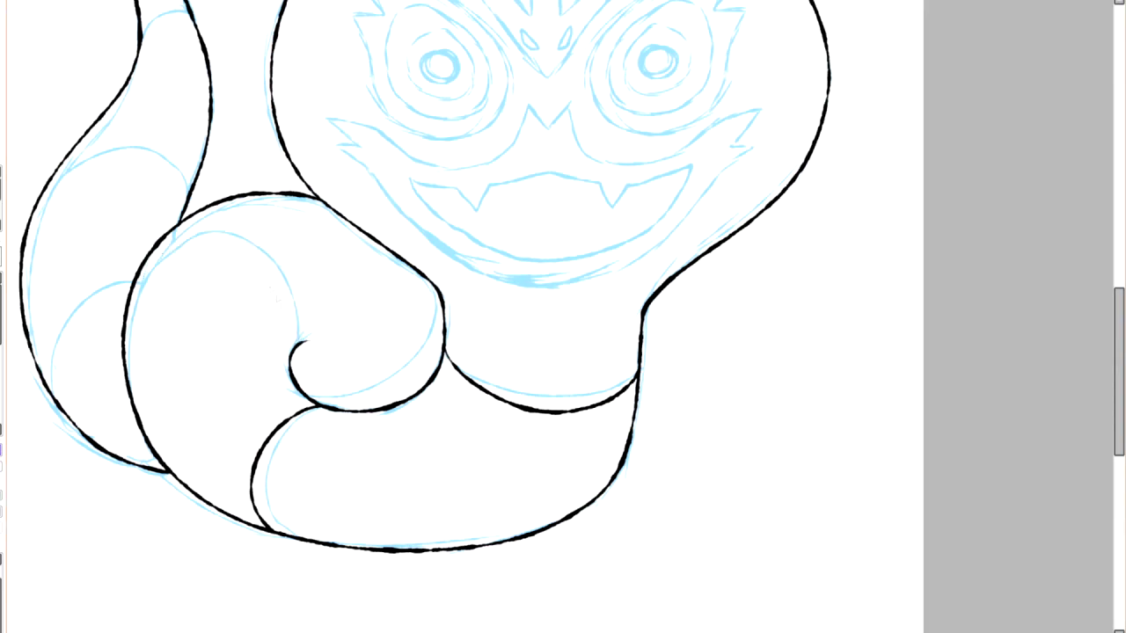
left_click_drag(304, 343, 186, 220)
left_click_drag(310, 397, 436, 285)
left_click_drag(51, 396, 130, 278)
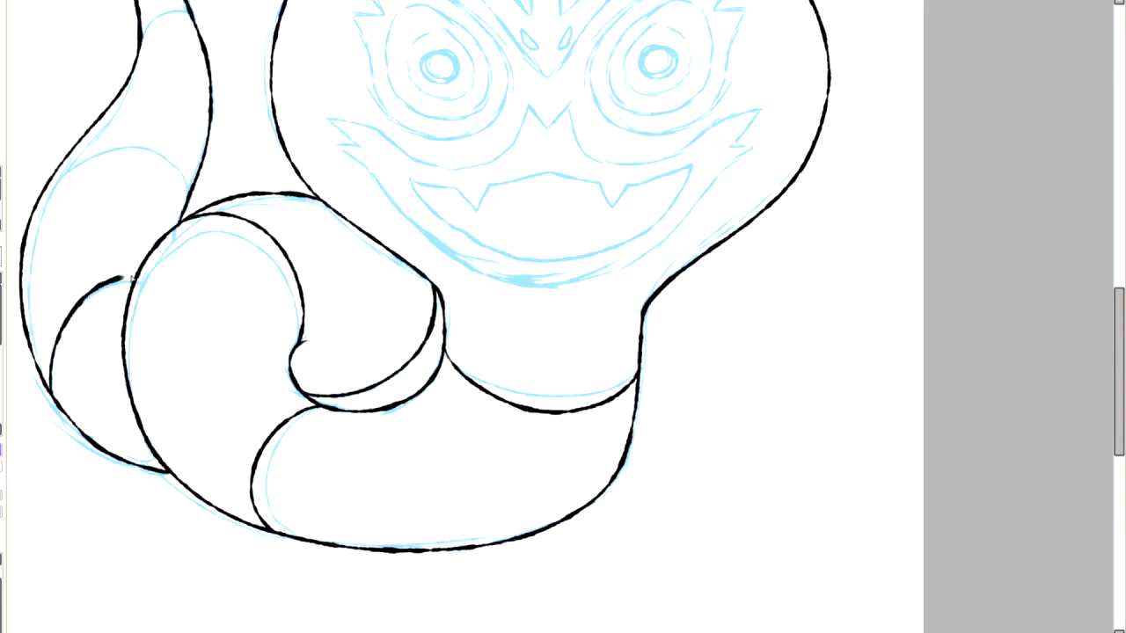
left_click_drag(141, 158, 184, 211)
key("ctrl+z")
left_click_drag(43, 191, 187, 218)
scroll(187, 218, "up", 3)
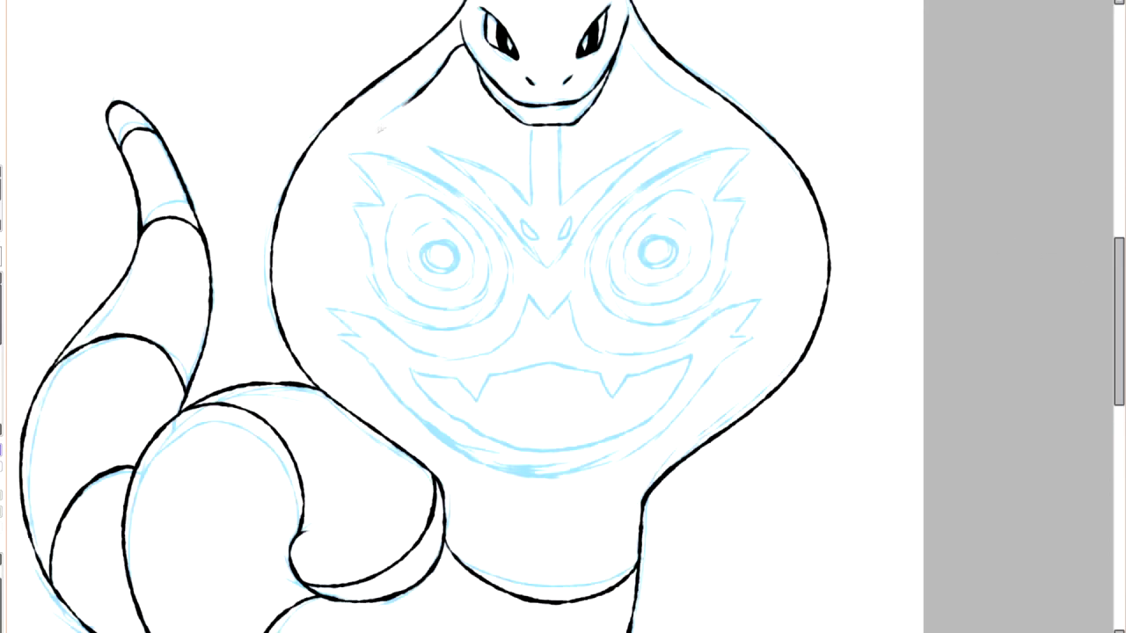
mouse_move(559, 128)
left_mouse_down()
mouse_move(665, 137)
mouse_move(550, 269)
mouse_move(431, 151)
left_mouse_up()
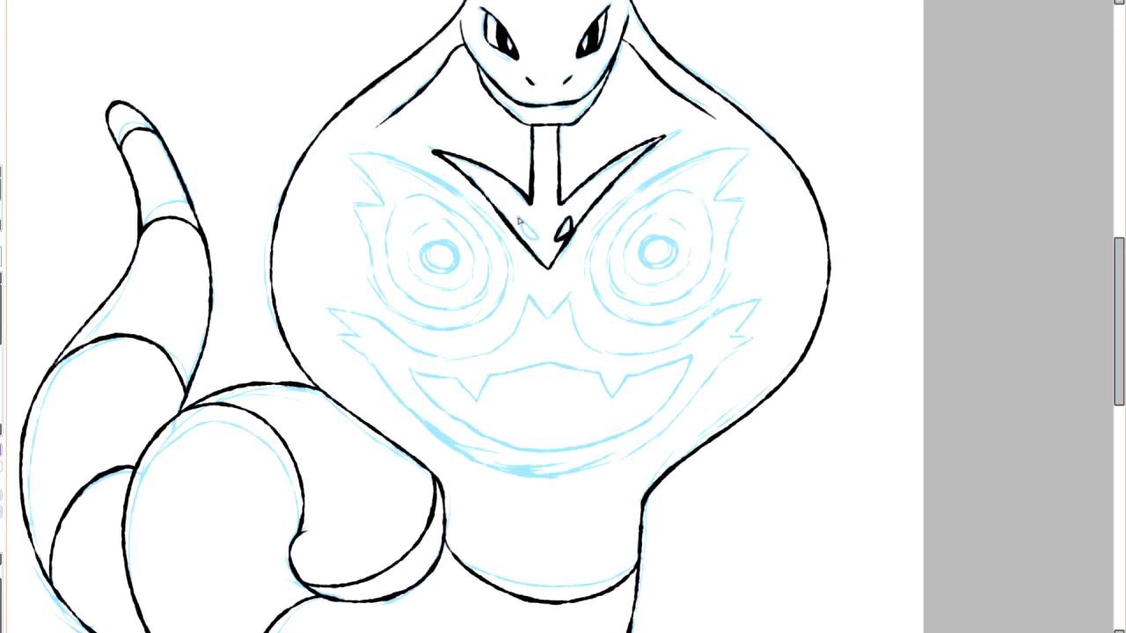
Step: Ink the outlines of both hood eye markings and the right eye's inner ring
mouse_move(752, 152)
left_mouse_down()
mouse_move(621, 211)
mouse_move(727, 272)
mouse_move(752, 153)
left_mouse_up()
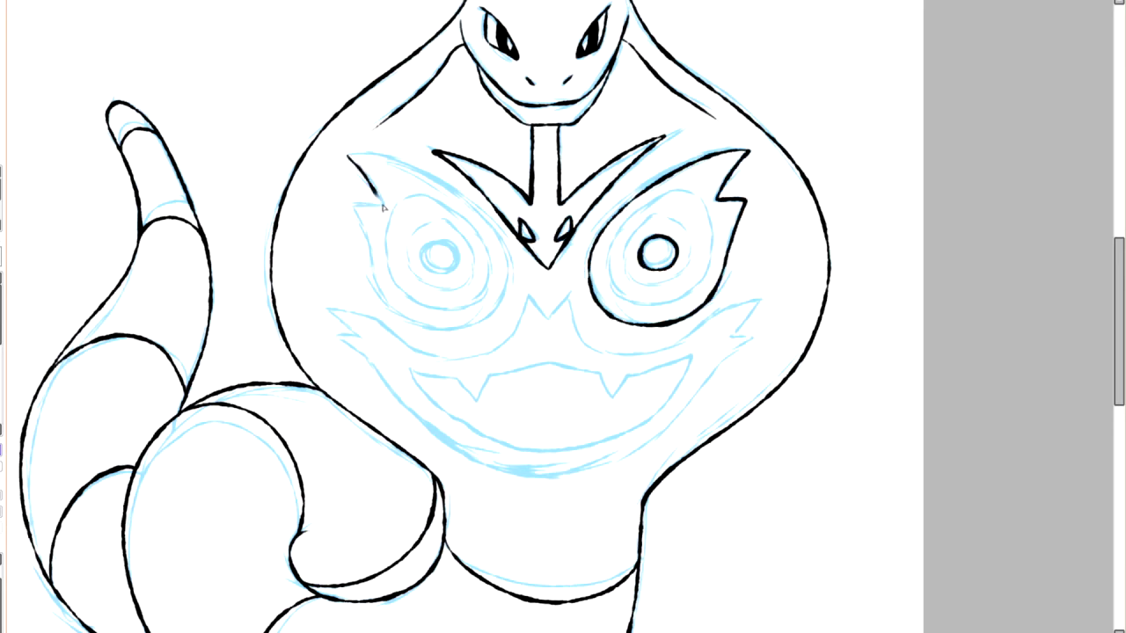
mouse_move(384, 207)
left_mouse_down()
mouse_move(418, 332)
mouse_move(406, 166)
left_mouse_up()
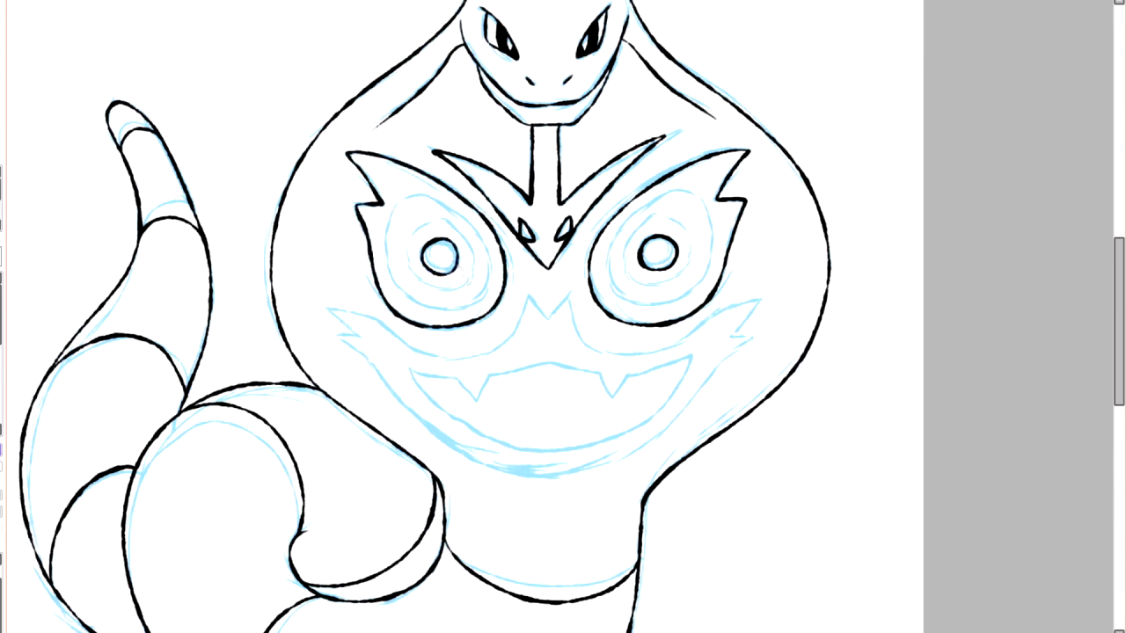
mouse_move(695, 190)
left_mouse_down()
mouse_move(649, 310)
mouse_move(719, 195)
left_mouse_up()
Step: Ink the grinning mouth outline, adjust its shape with Ctrl+T, and add the inner mouth curve
left_click_drag(609, 350, 762, 301)
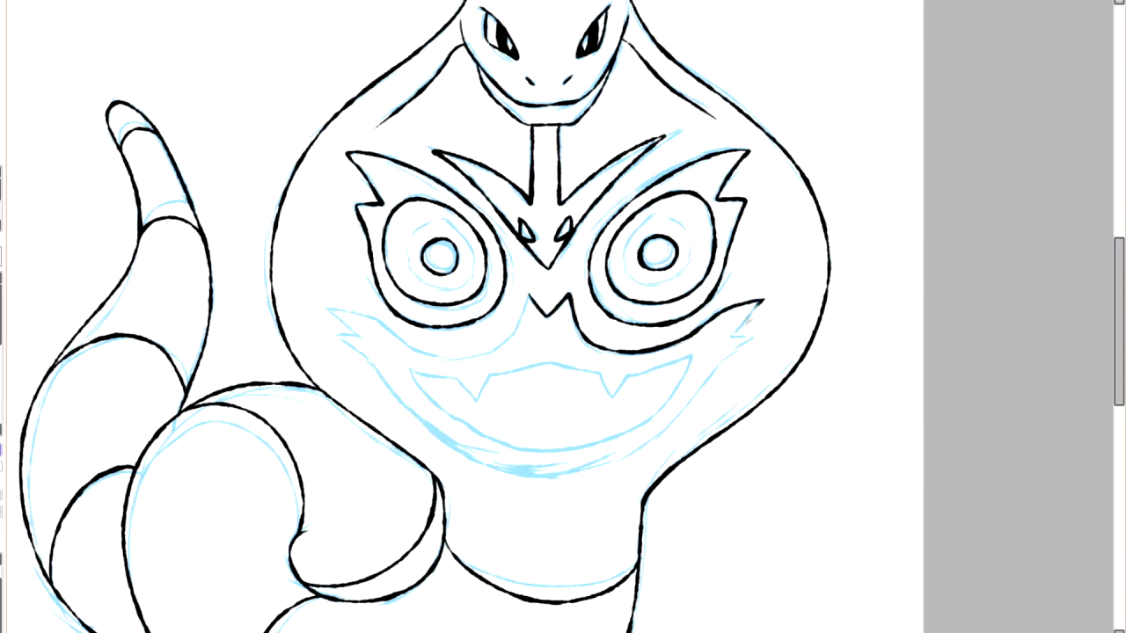
left_click_drag(711, 376, 392, 383)
left_click_drag(340, 308, 489, 352)
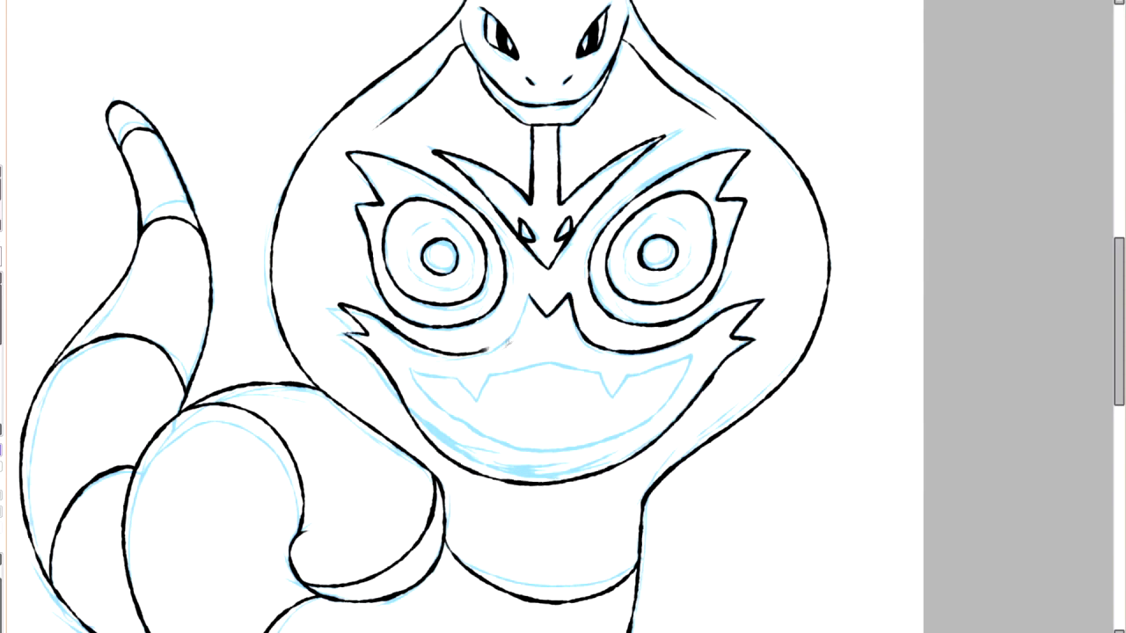
left_click_drag(758, 347, 758, 347)
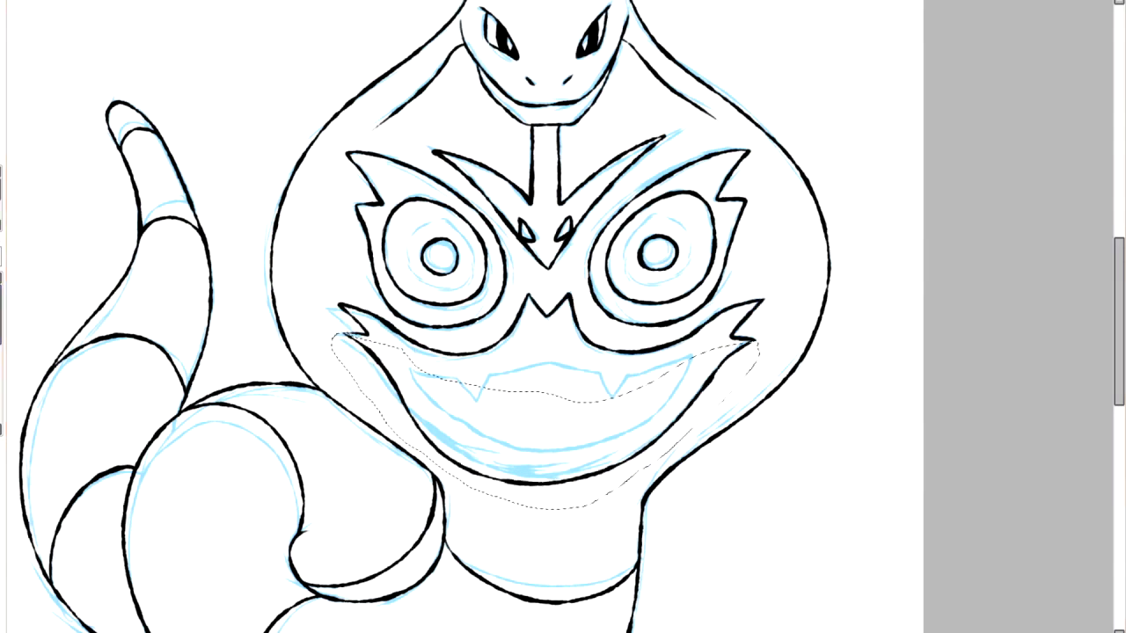
key("ctrl+t")
key("Return")
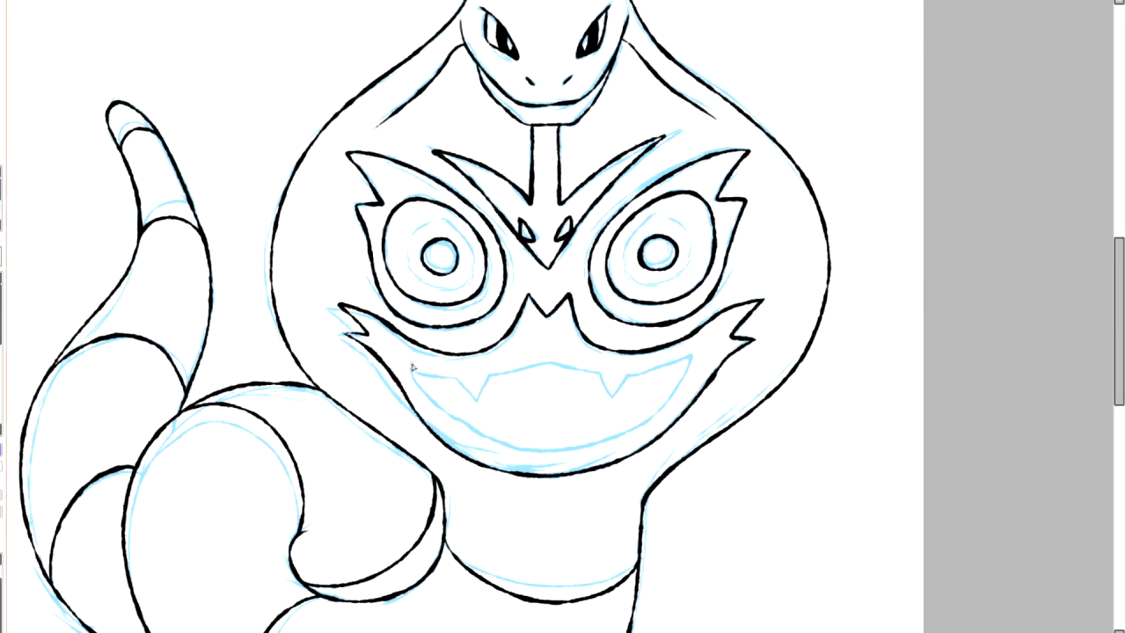
left_click_drag(655, 419, 430, 398)
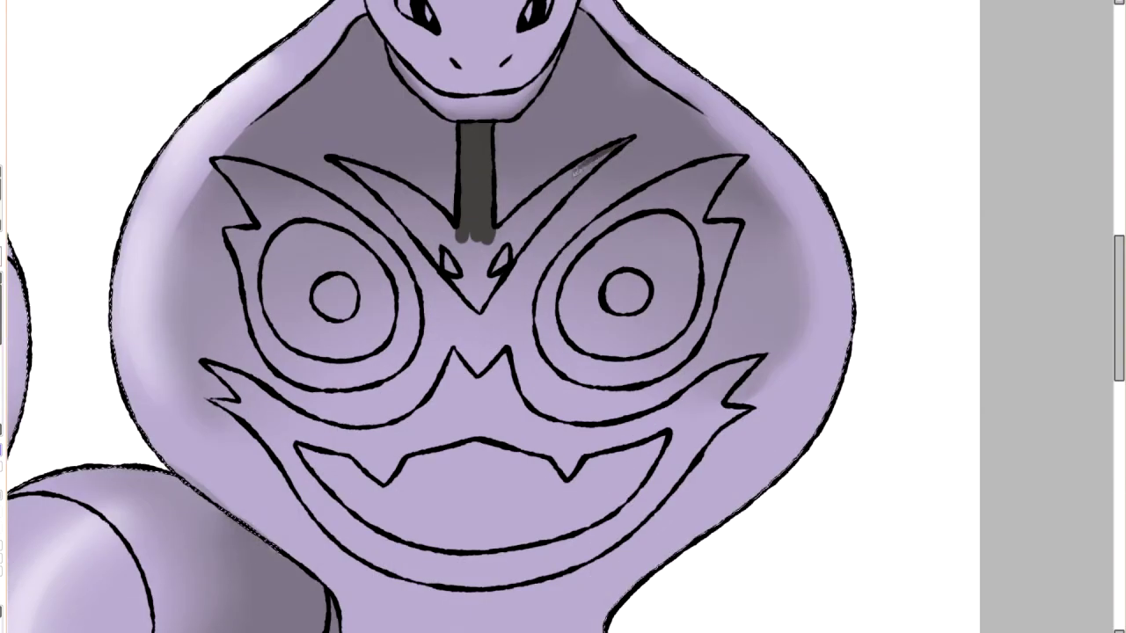
Step: Paint both arms of the V and the right eye ring dark grey
mouse_move(501, 230)
left_mouse_down()
mouse_move(572, 176)
mouse_move(479, 310)
mouse_move(352, 167)
mouse_move(405, 189)
mouse_move(395, 196)
mouse_move(466, 260)
mouse_move(448, 242)
left_mouse_up()
mouse_move(216, 160)
left_mouse_down()
mouse_move(264, 185)
mouse_move(248, 290)
mouse_move(352, 387)
mouse_move(369, 380)
mouse_move(415, 303)
mouse_move(369, 232)
mouse_move(288, 181)
mouse_move(255, 201)
mouse_move(377, 254)
mouse_move(380, 367)
mouse_move(280, 357)
mouse_move(257, 242)
left_mouse_up()
mouse_move(545, 313)
left_mouse_down()
mouse_move(634, 380)
mouse_move(730, 235)
mouse_move(703, 171)
mouse_move(526, 304)
mouse_move(532, 274)
left_mouse_up()
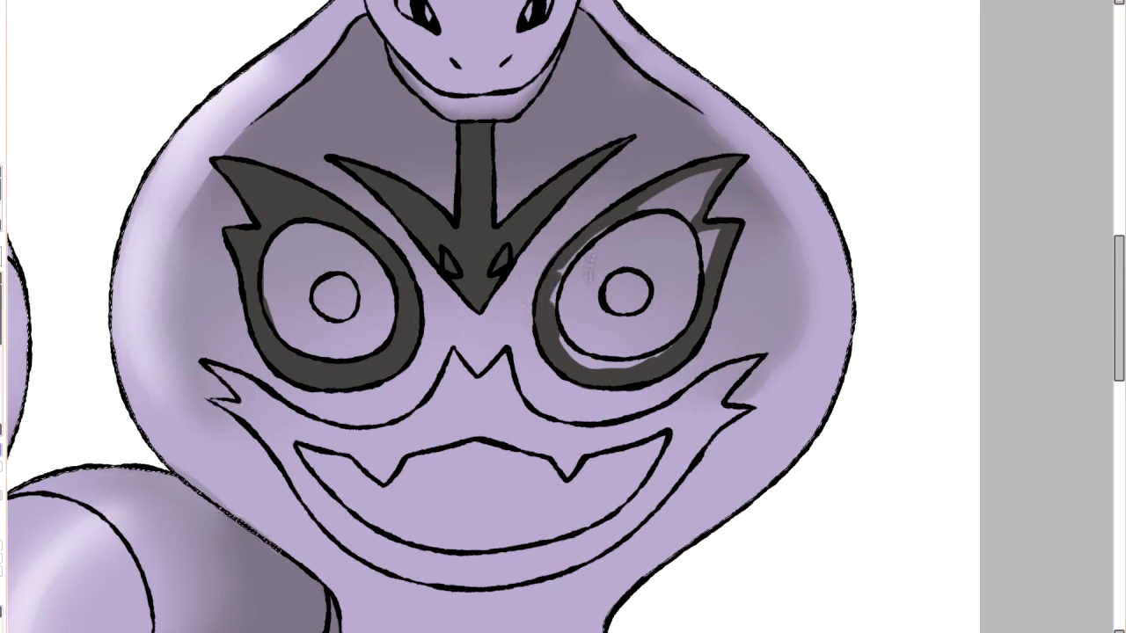
mouse_move(563, 259)
left_mouse_down()
mouse_move(585, 362)
mouse_move(716, 166)
mouse_move(636, 252)
left_mouse_up()
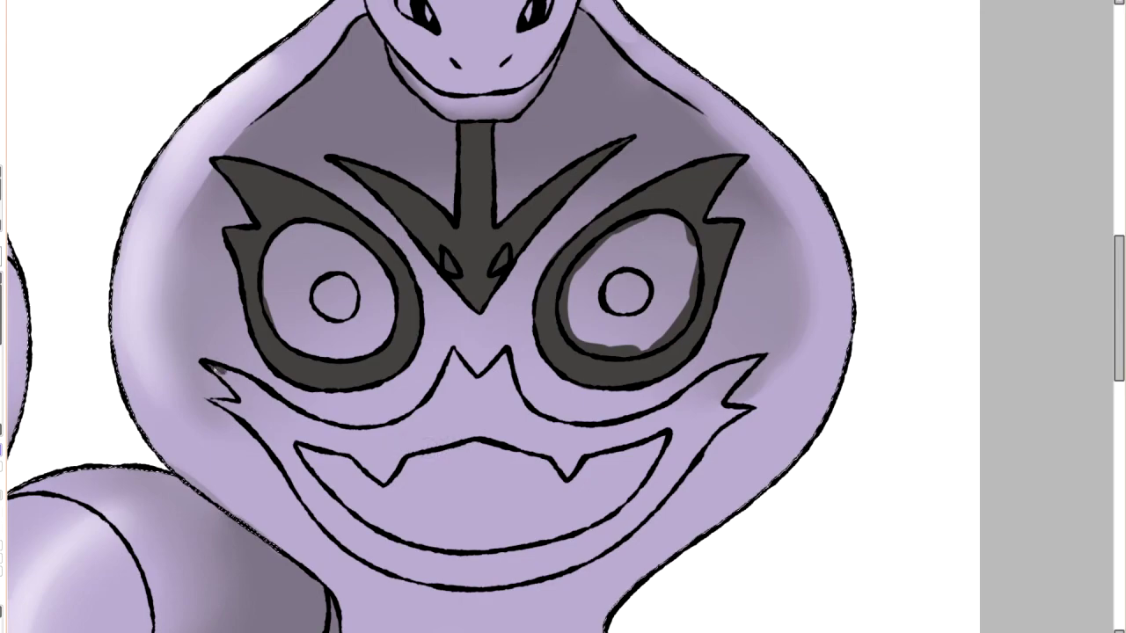
Step: Darken the left and right mouth corners and the nose notch
mouse_move(211, 400)
left_mouse_down()
mouse_move(250, 409)
mouse_move(266, 436)
left_mouse_up()
mouse_move(450, 351)
left_mouse_down()
mouse_move(453, 378)
mouse_move(501, 373)
left_mouse_up()
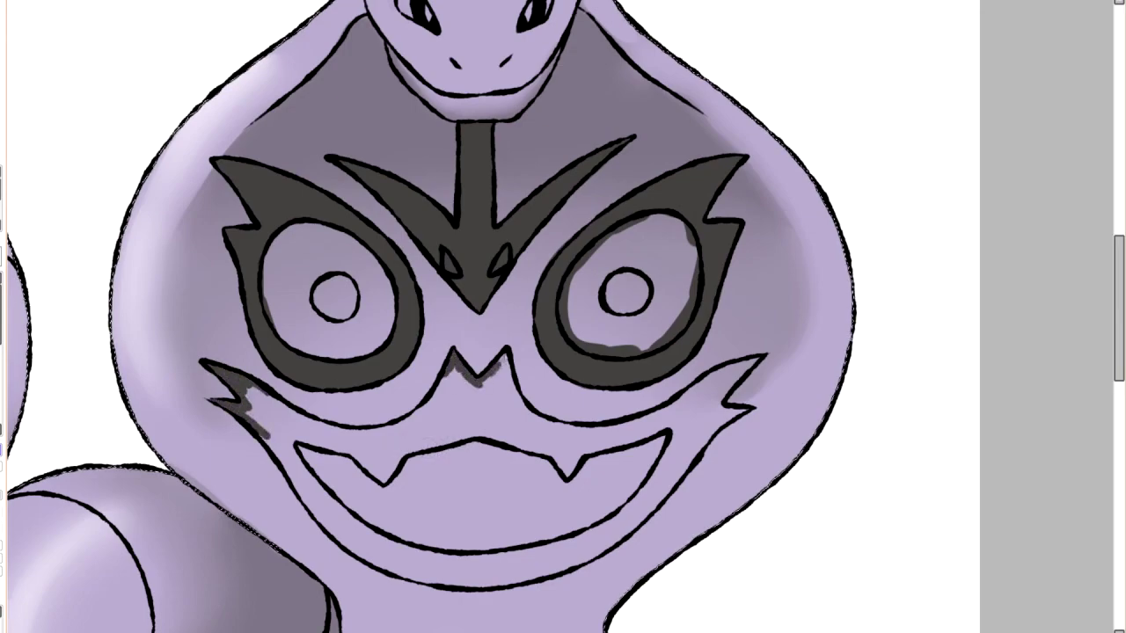
mouse_move(755, 361)
left_mouse_down()
mouse_move(730, 373)
mouse_move(735, 427)
mouse_move(714, 387)
left_mouse_up()
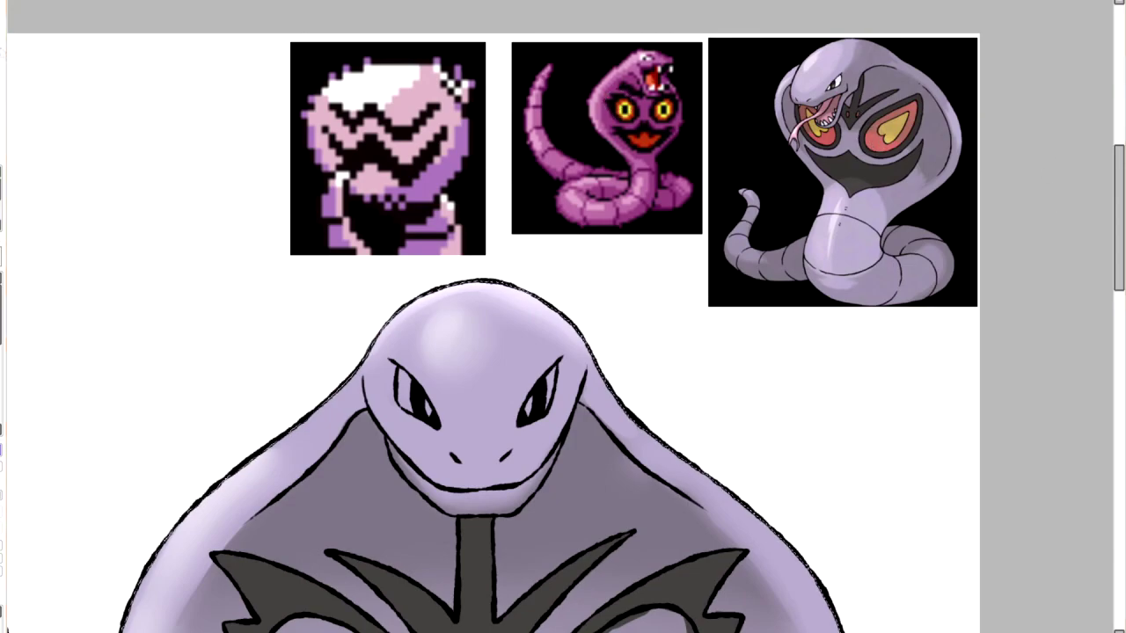
Step: Paint red rings around both hood eyes, then zoom out to view the drawing
scroll(492, 316, "down", 5)
mouse_move(443, 232)
left_mouse_down()
mouse_move(455, 253)
mouse_move(494, 251)
left_mouse_up()
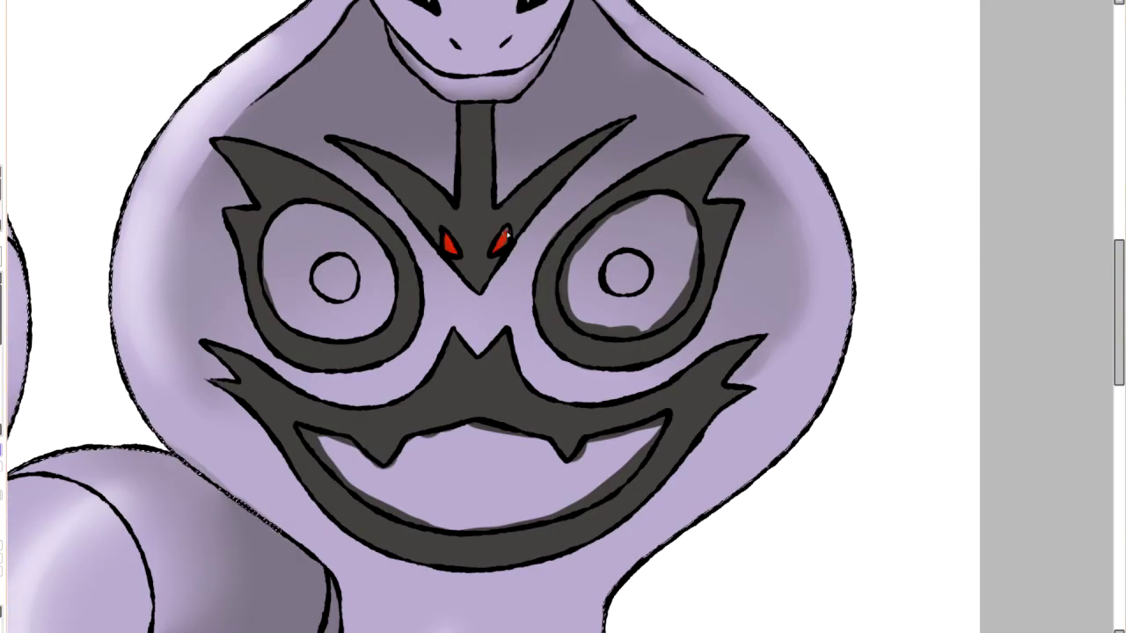
mouse_move(280, 230)
left_mouse_down()
mouse_move(278, 306)
mouse_move(365, 327)
mouse_move(367, 227)
mouse_move(283, 231)
mouse_move(356, 299)
left_mouse_up()
mouse_move(580, 308)
left_mouse_down()
mouse_move(607, 237)
mouse_move(677, 233)
mouse_move(661, 308)
mouse_move(583, 297)
mouse_move(651, 255)
left_mouse_up()
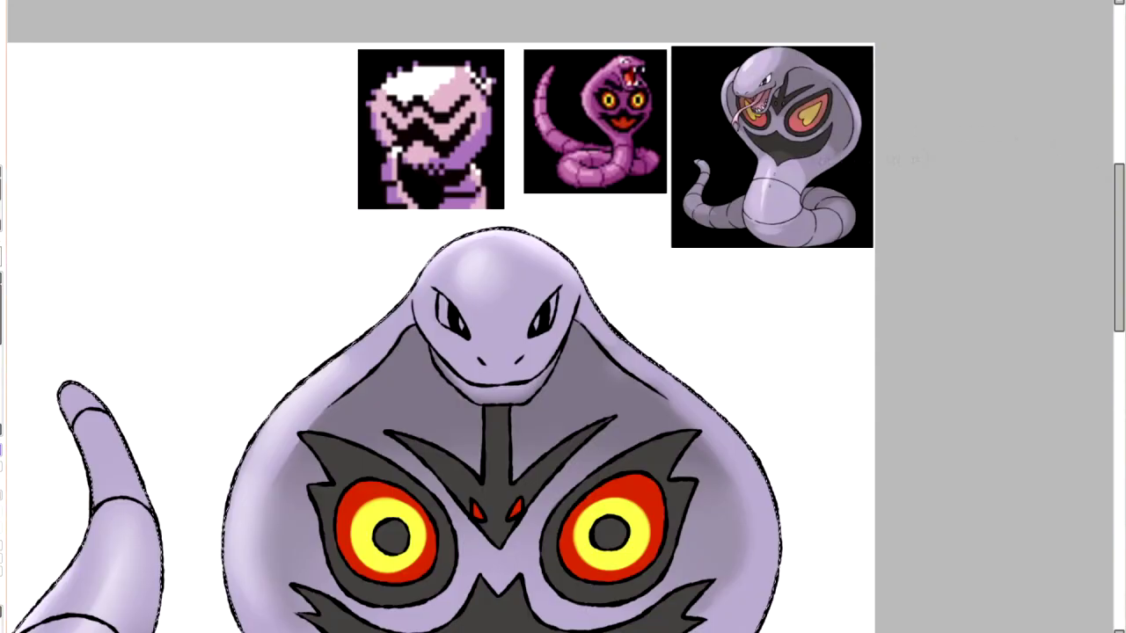
scroll(439, 316, "down", 2)
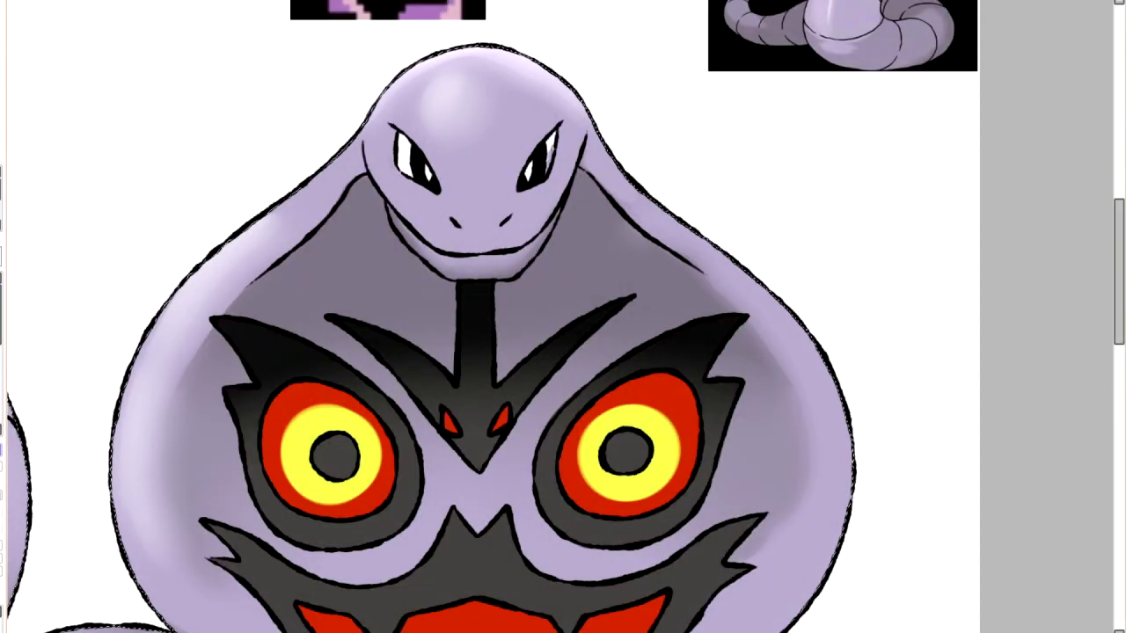
scroll(193, 24, "down", 6)
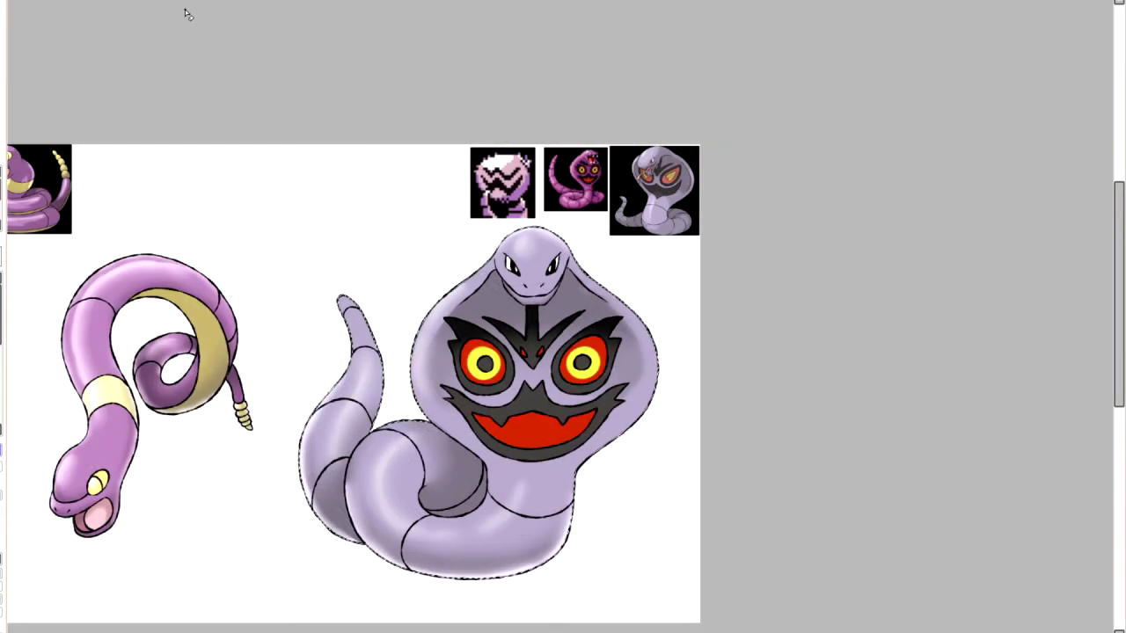